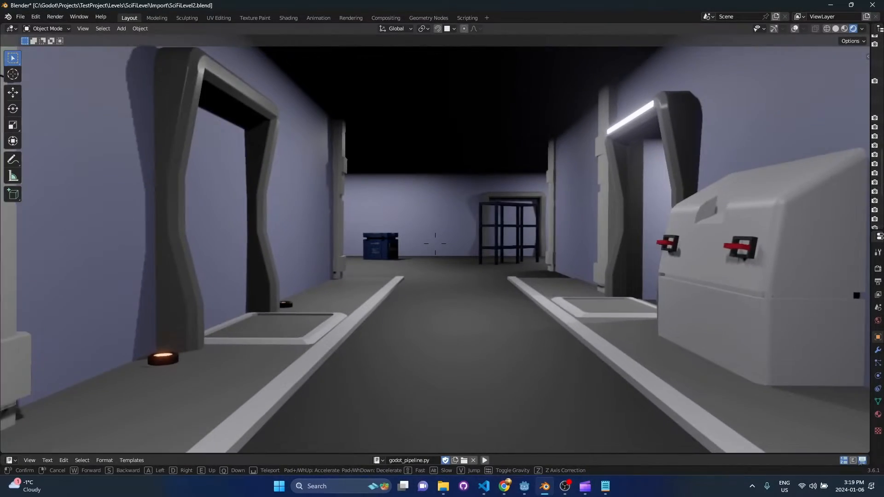
Walk the player through the corridor past the shelf, crate and arcade machine, then back away.
key("w")
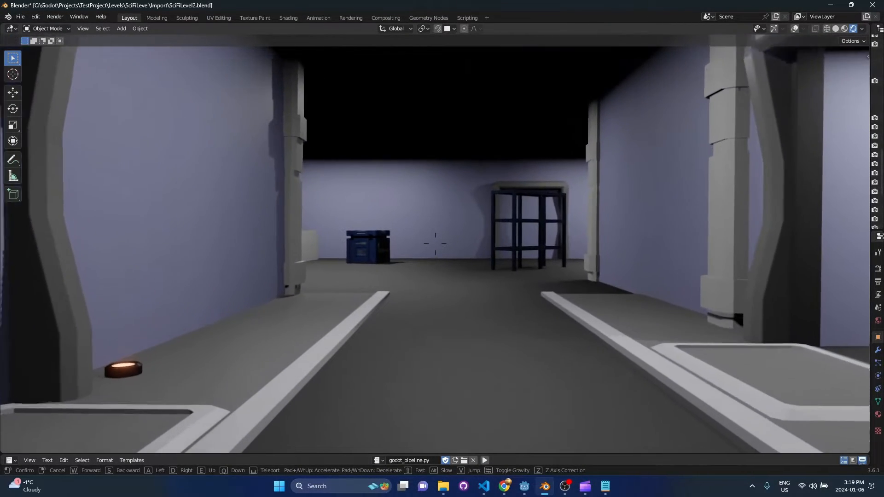
key("w")
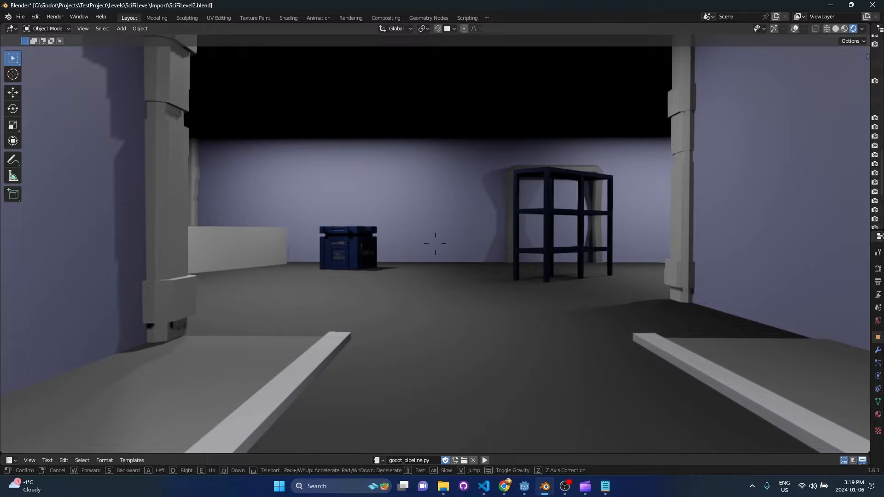
key("w")
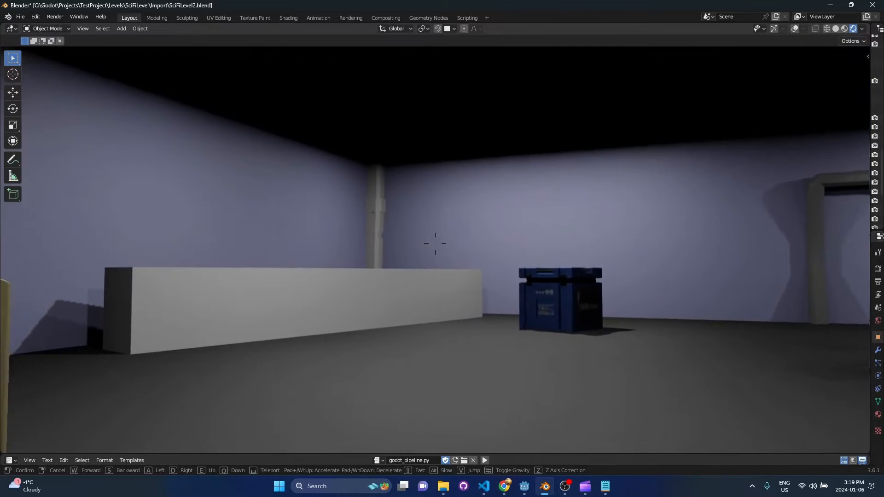
key("w")
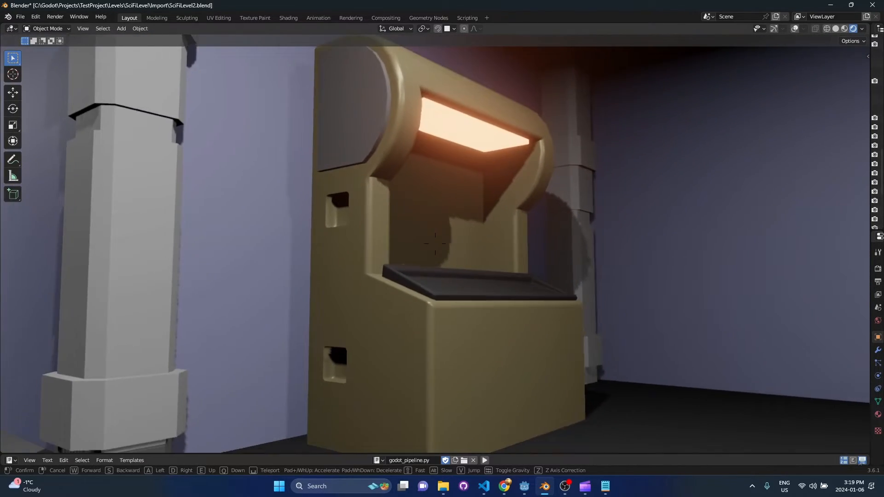
key("s")
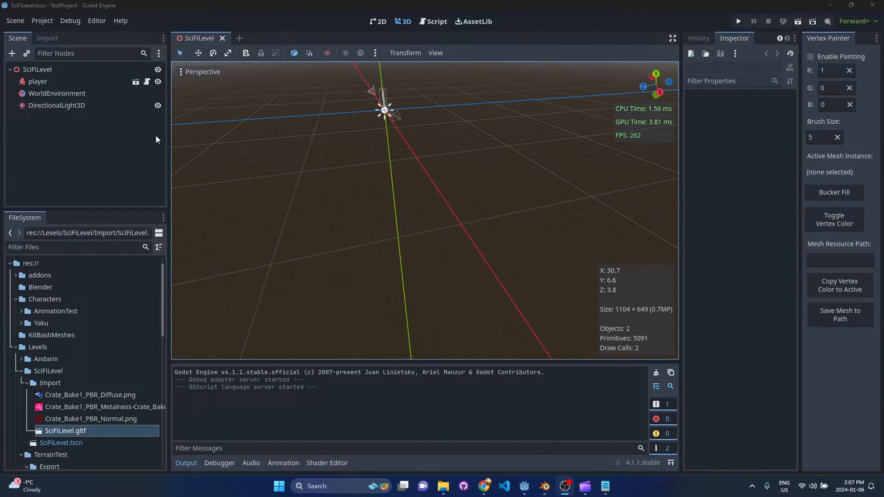
Check the Blender 3 Path under Editor Settings > FileSystem > Import, leaving it unchanged.
left_click(97, 21)
left_click(118, 32)
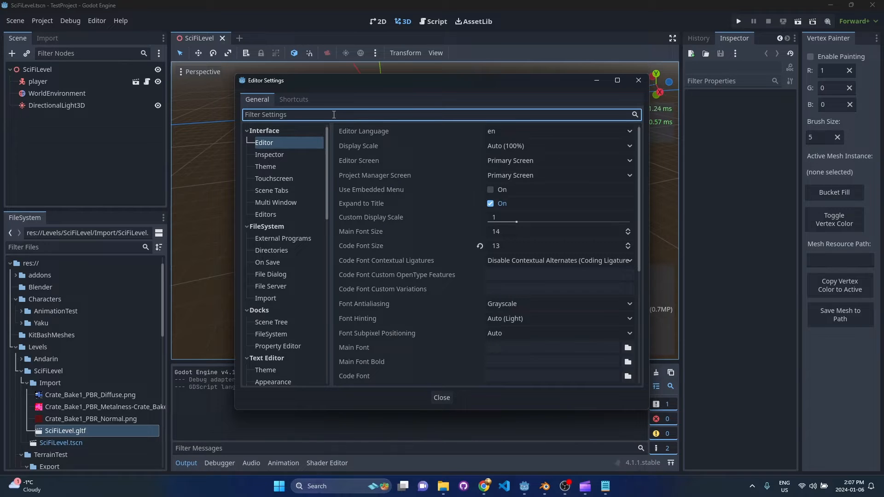
type("import")
left_click(261, 143)
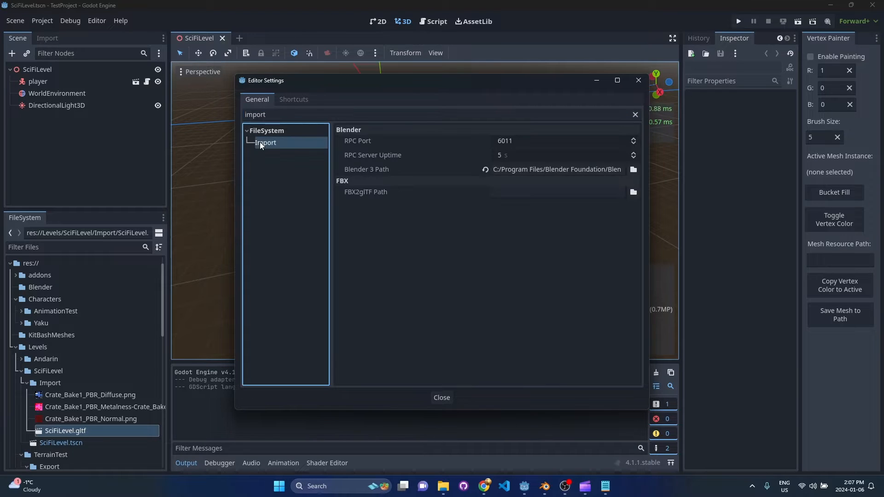
left_click(550, 170)
left_click(633, 170)
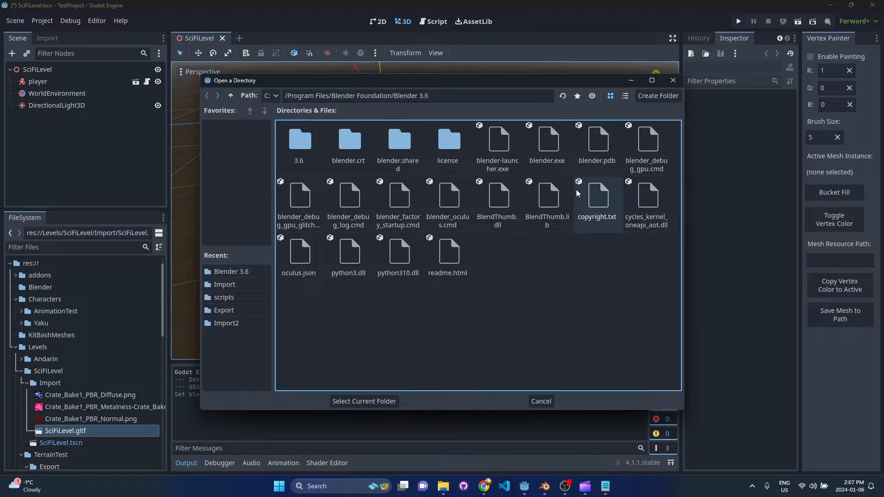
left_click(673, 80)
In Project Settings filter 'import', enable Blender import and Save & Restart the editor.
left_click(643, 81)
left_click(42, 20)
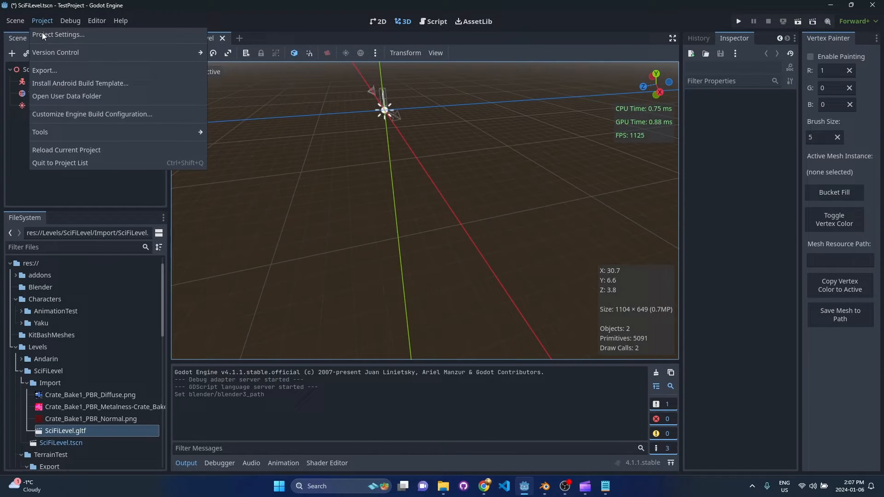
double_click(343, 87)
type("import")
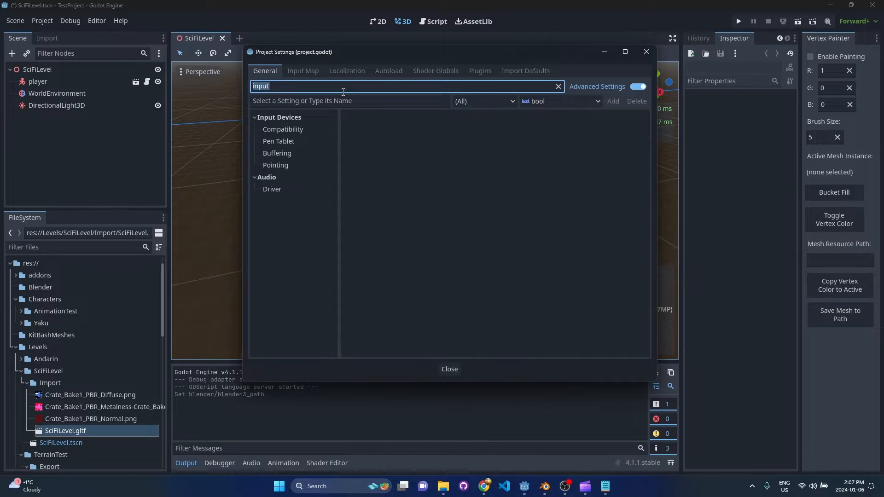
left_click(295, 189)
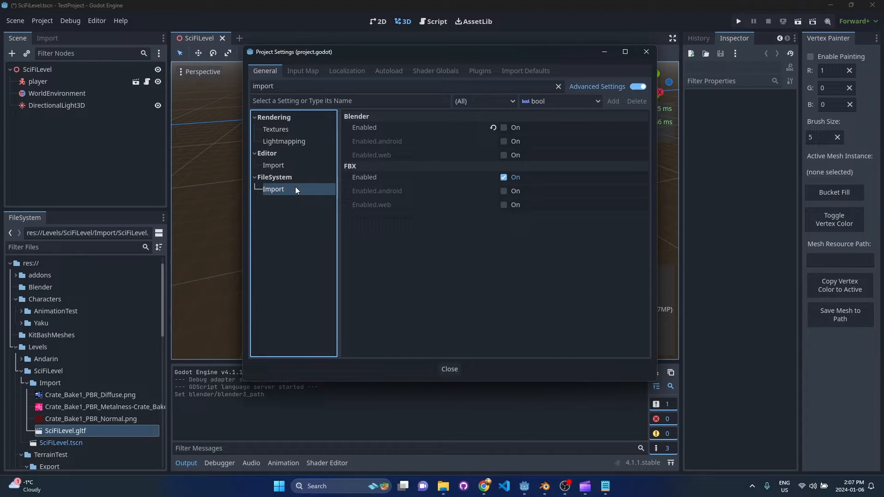
left_click(503, 127)
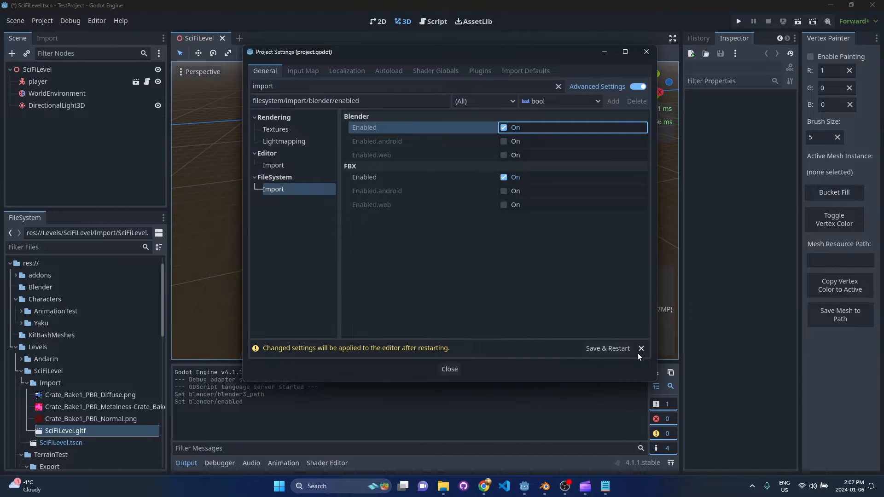
left_click(607, 348)
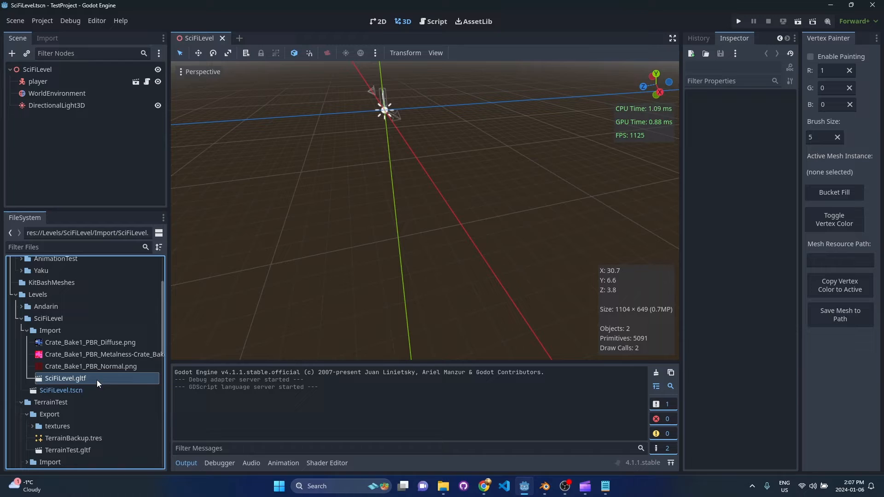
Save the level in Blender and return to Godot so it reimports SciFiLevel2.blend.
left_click(543, 485)
key("ctrl+s")
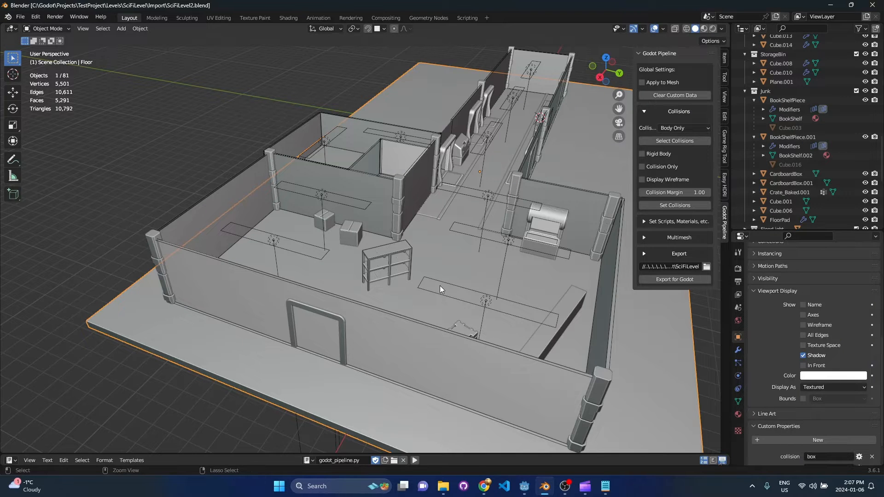
key("alt+Tab")
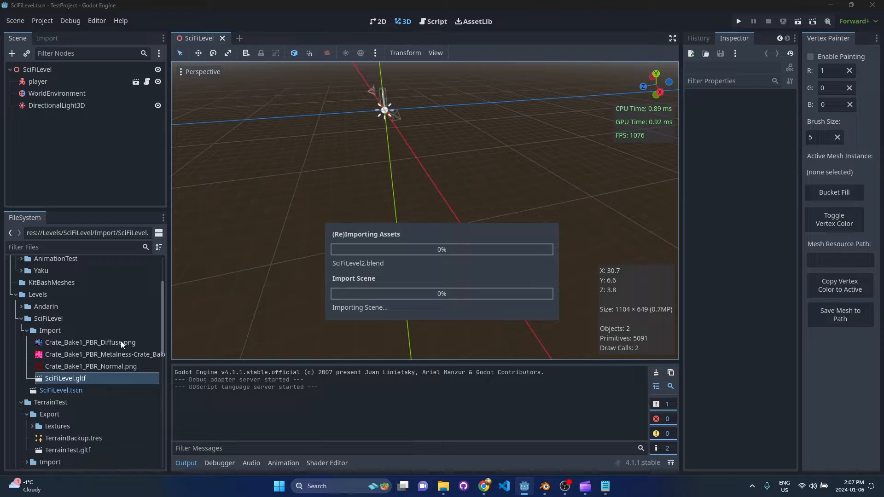
Instance SciFiLevel2.blend into the scene tree and look over its walls in the viewport.
left_click(82, 379)
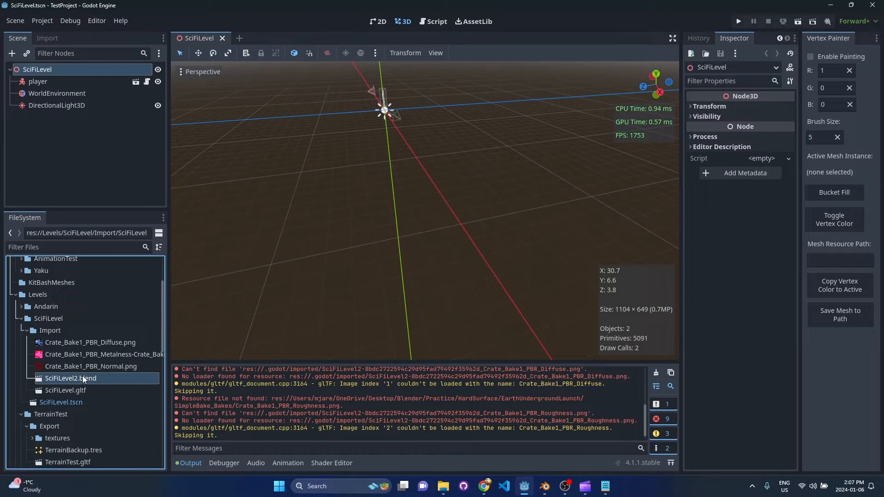
left_click_drag(82, 378, 52, 69)
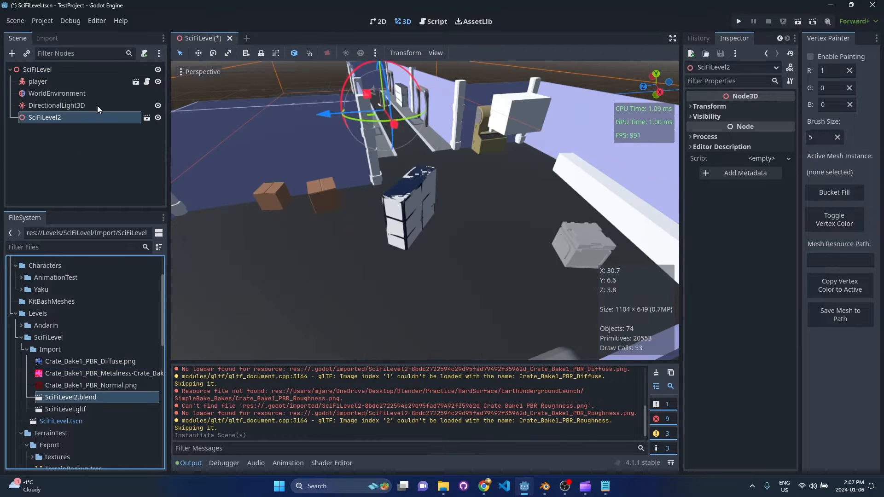
right_click(80, 118)
left_click(47, 164)
mouse_move(425, 207)
right_mouse_down()
mouse_move(441, 179)
mouse_move(443, 229)
mouse_move(442, 207)
right_mouse_up()
Make the SciFiLevel2 instance local and select its Floor node.
right_click(48, 117)
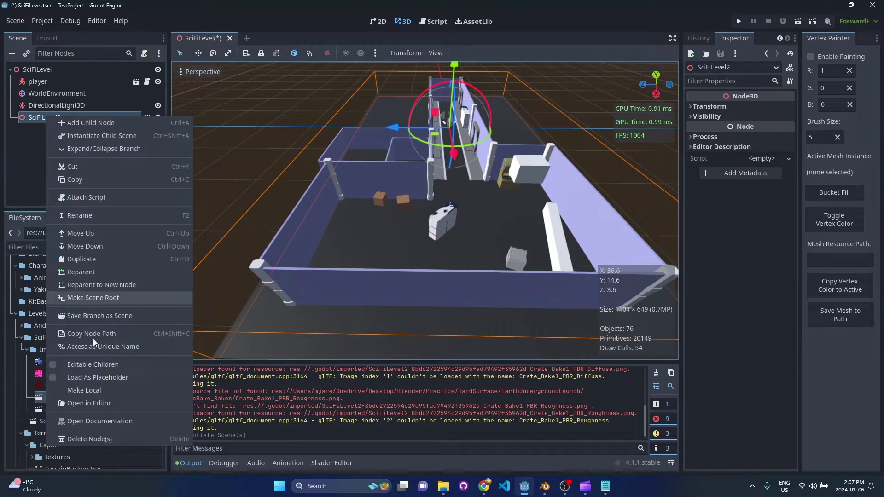
left_click(93, 395)
scroll(71, 172, "down", 3)
scroll(72, 172, "up", 3)
left_click(51, 128)
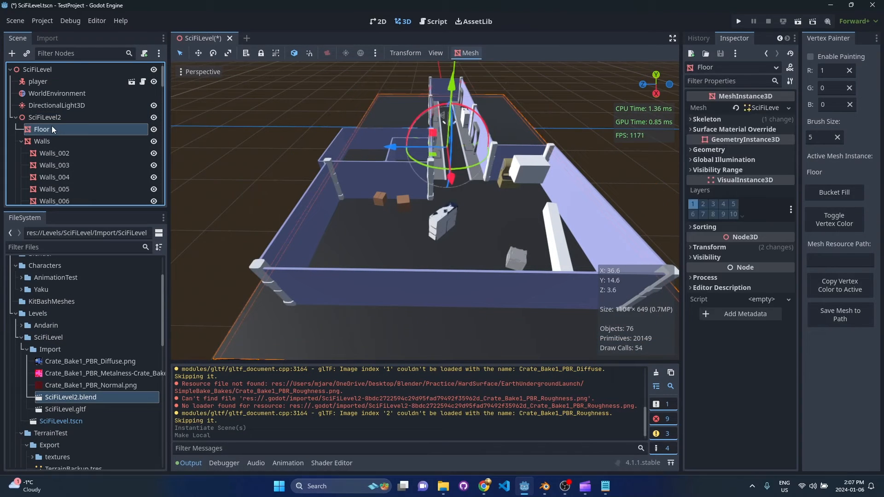
Delete the test instance, assign the glTF import script to SciFiLevel2.blend and reimport it.
key("Delete")
key("Return")
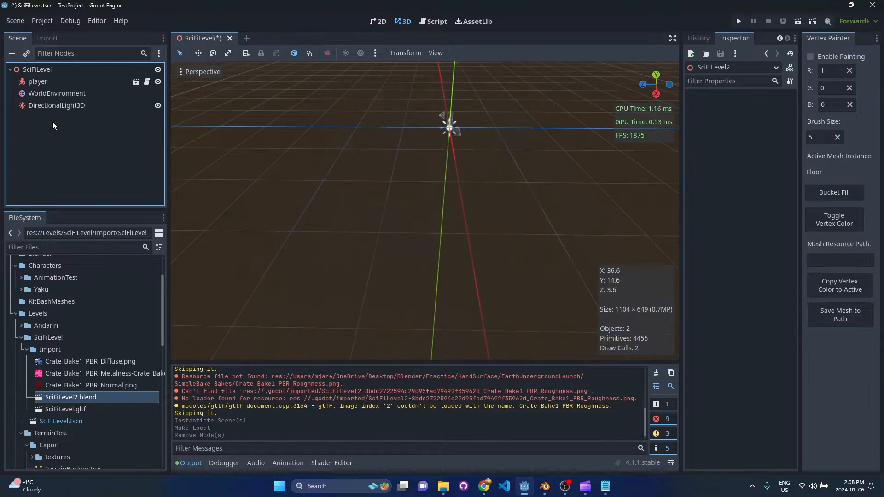
left_click(97, 399)
left_click(60, 40)
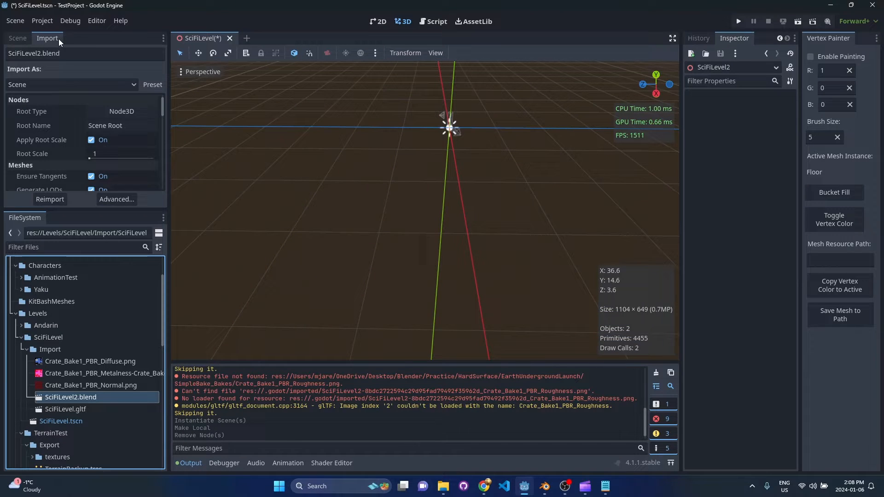
scroll(118, 152, "down", 2)
scroll(121, 158, "down", 3)
scroll(124, 160, "down", 2)
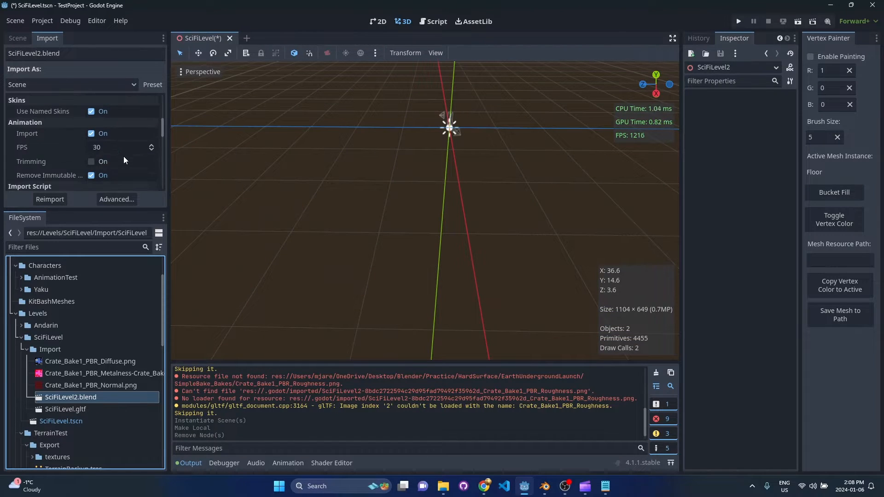
scroll(149, 156, "down", 2)
left_click(151, 151)
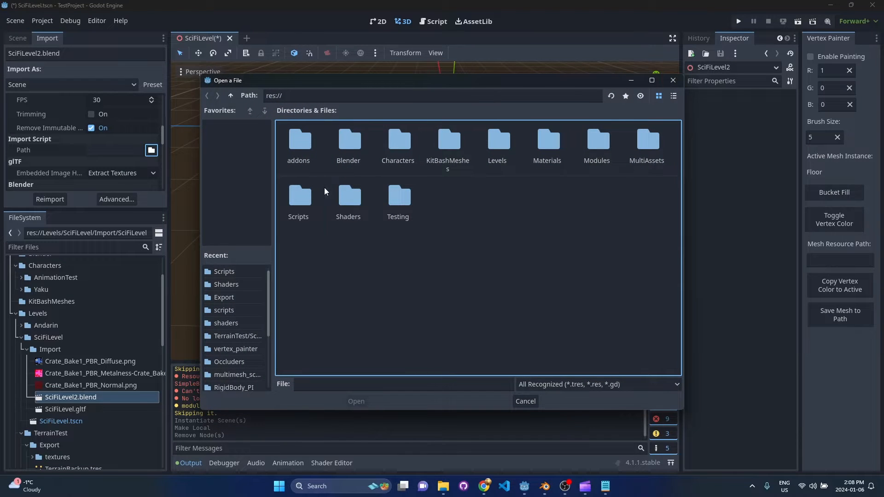
double_click(315, 194)
double_click(468, 145)
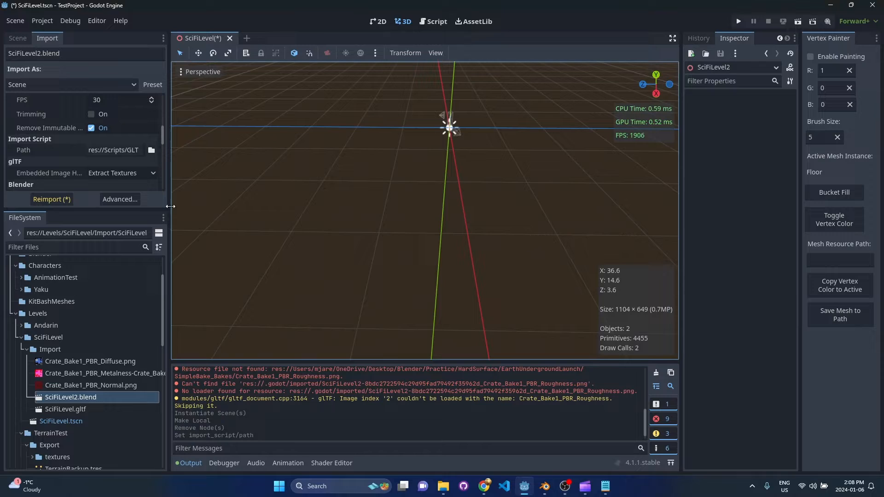
left_click(55, 199)
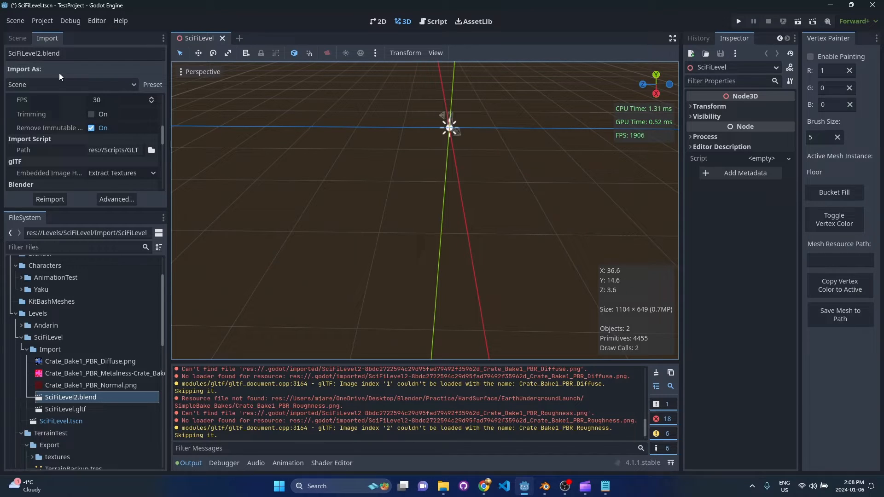
Instance the reimported SciFiLevel2 into the scene and make it local and editable.
left_click(17, 38)
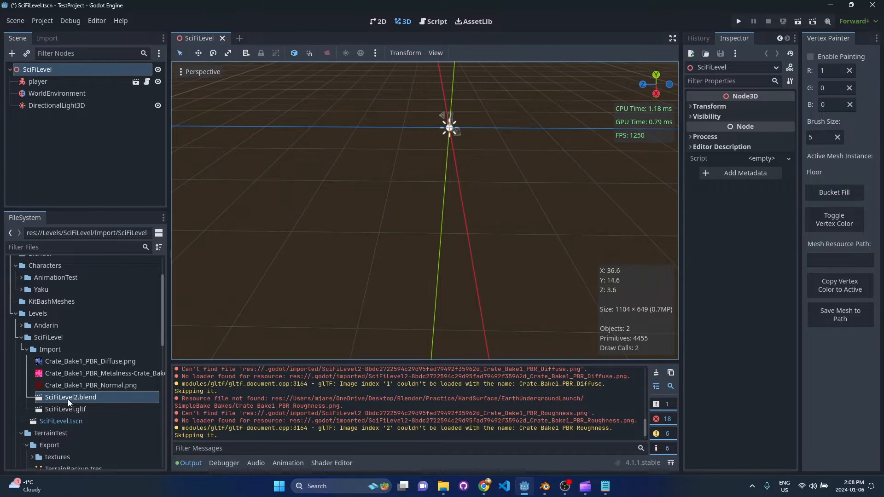
left_click_drag(69, 400, 41, 70)
right_click(55, 117)
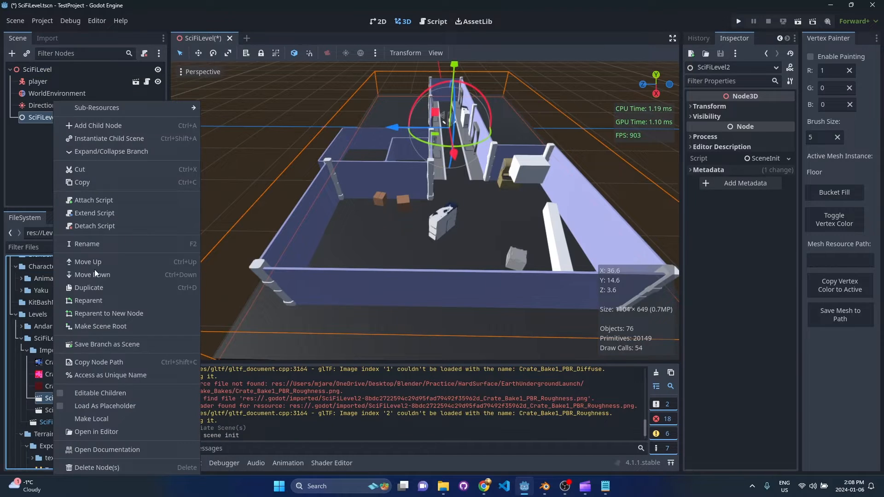
left_click(83, 420)
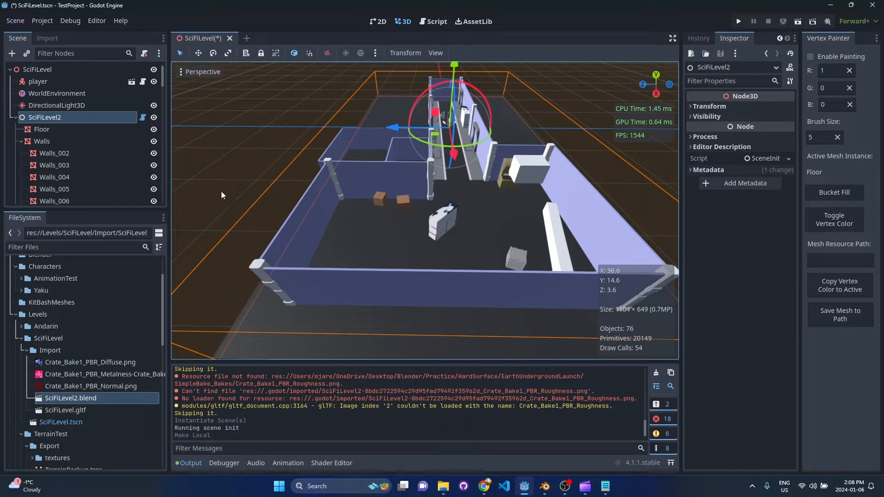
scroll(119, 148, "down", 3)
scroll(117, 149, "down", 3)
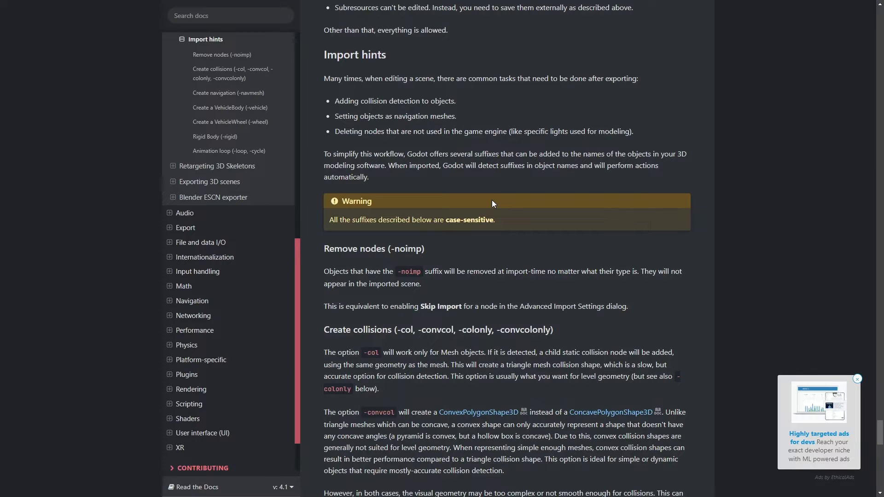
scroll(462, 190, "down", 2)
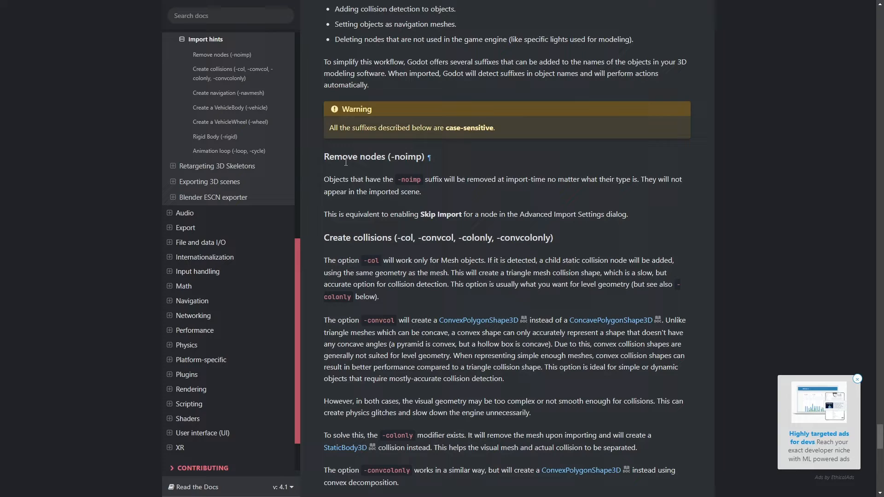
left_click_drag(391, 157, 420, 159)
scroll(491, 232, "down", 1)
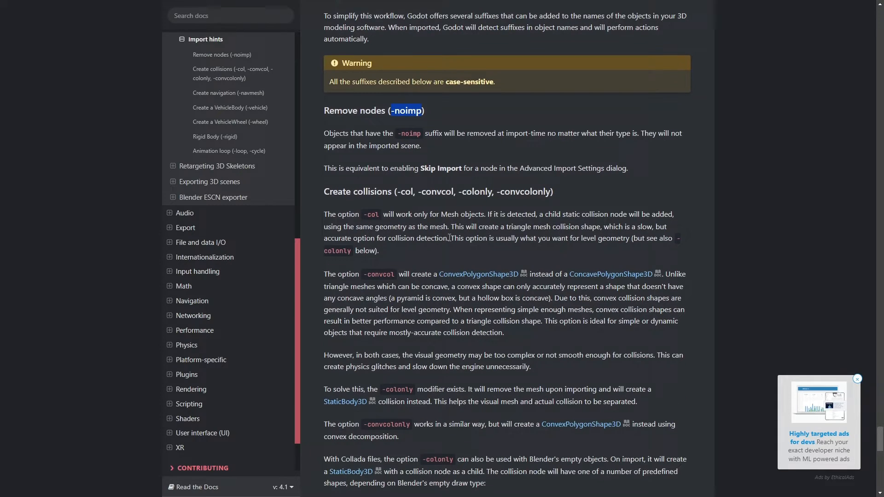
scroll(429, 230, "down", 2)
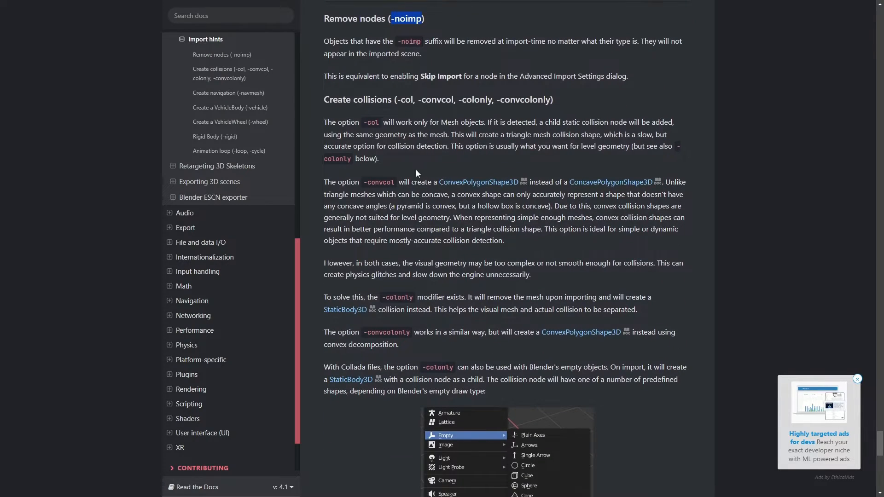
double_click(406, 100)
scroll(428, 152, "up", 1)
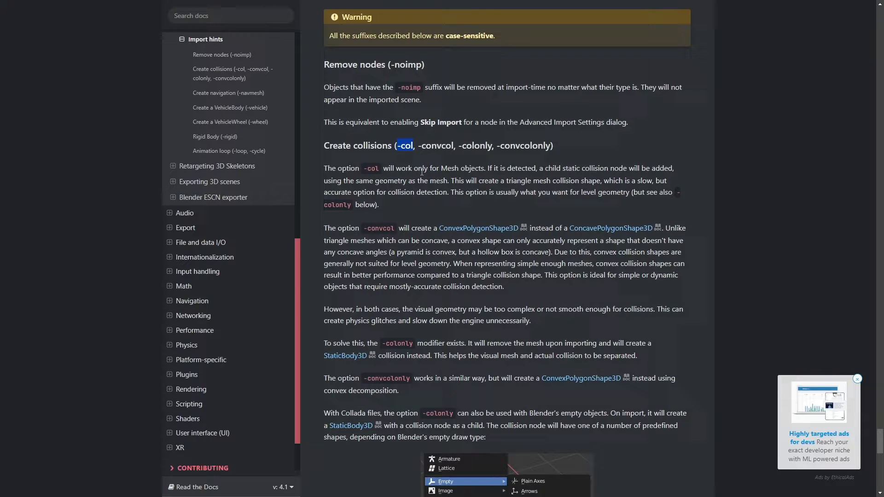
scroll(421, 171, "up", 1)
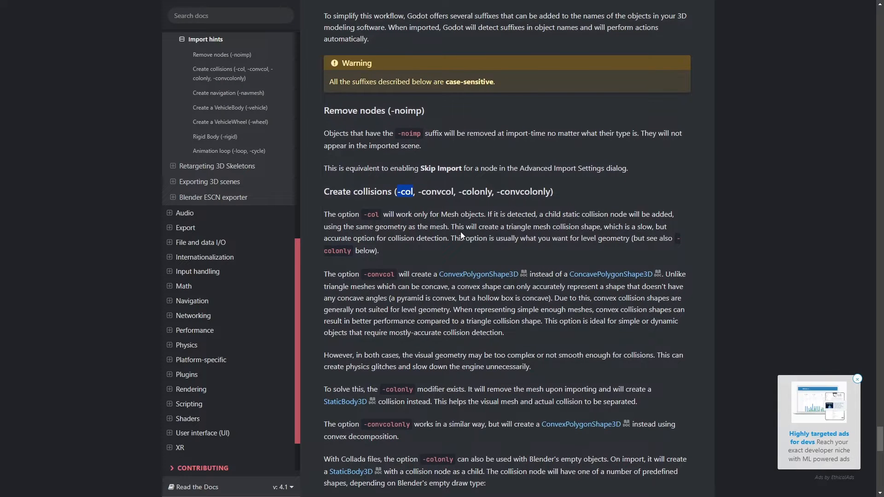
Switch to Blender, select the cardboard box and rename it CardboardBox-col.
key("alt+Tab")
key("alt+Tab")
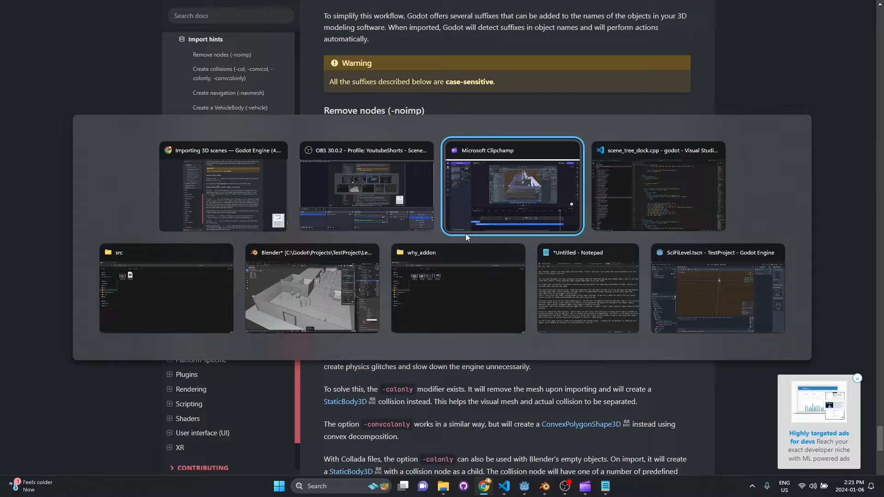
key("alt+Tab")
key("alt+Tab")
key("alt+Tab")
left_click(422, 274)
left_click(346, 238)
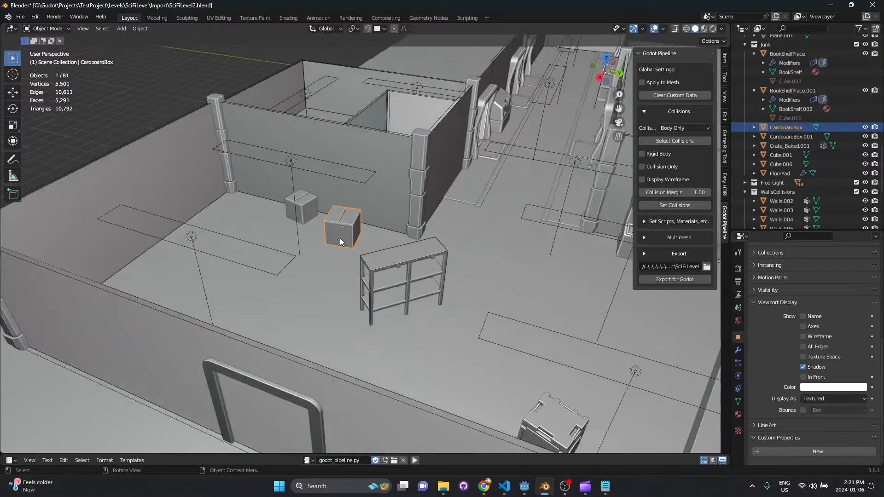
scroll(345, 255, "up", 5)
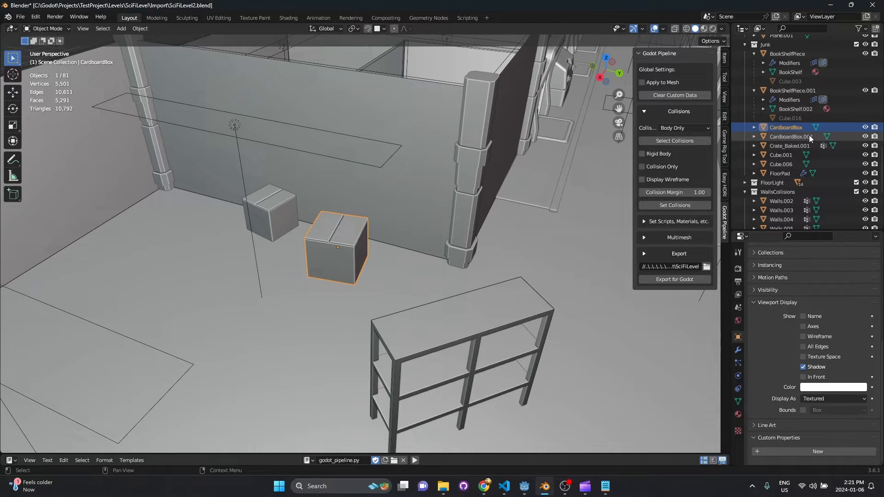
double_click(810, 128)
type("-col")
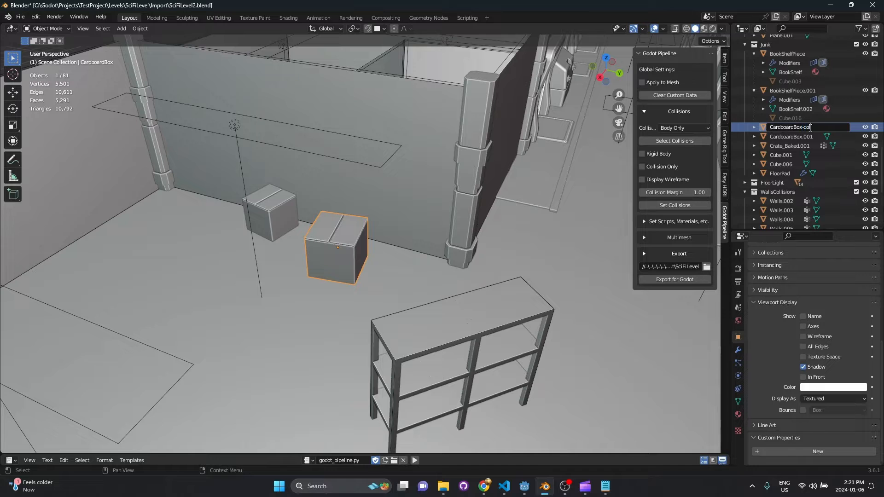
key("Return")
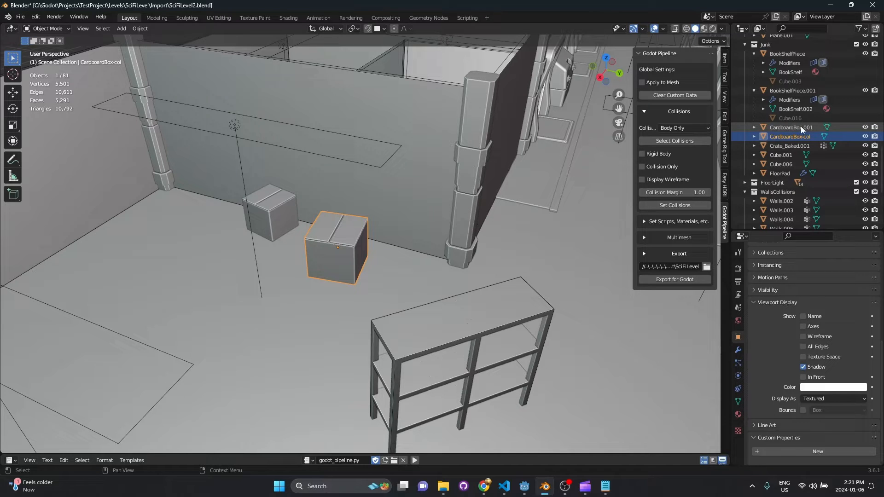
Reopen the CardboardBox-col name in the Outliner and confirm it unchanged.
middle_click_drag(351, 224, 394, 232)
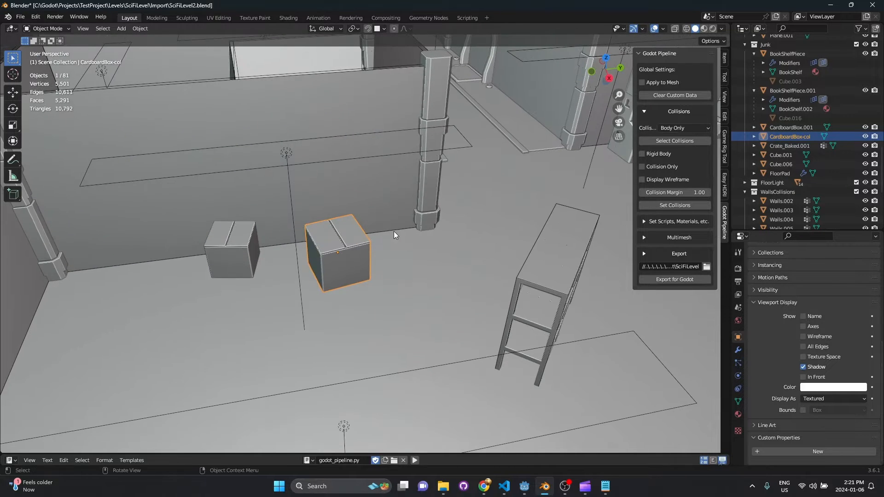
scroll(810, 139, "down", 1)
double_click(813, 127)
left_click(813, 127)
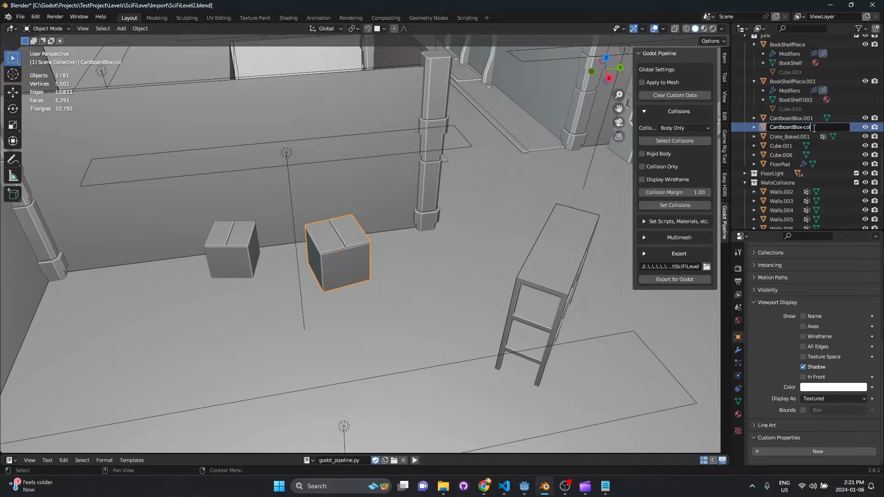
key("Return")
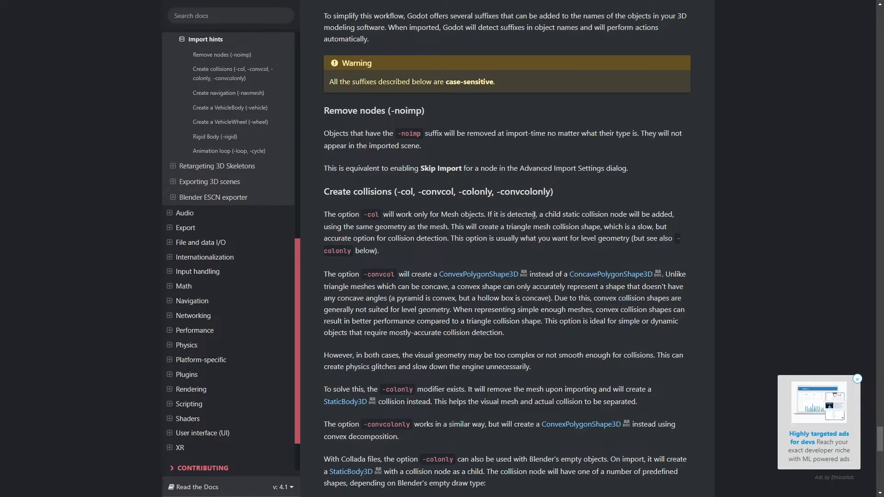
scroll(534, 214, "down", 1)
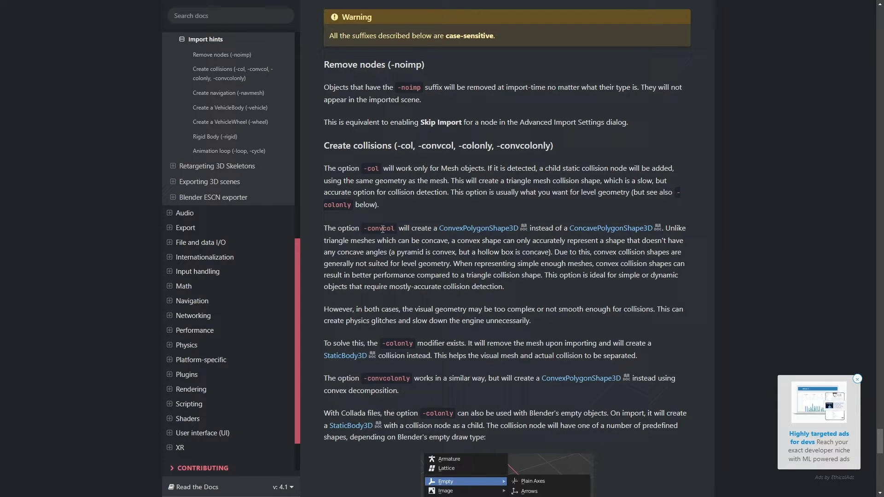
left_click_drag(371, 229, 395, 230)
left_click(403, 241)
scroll(448, 253, "down", 1)
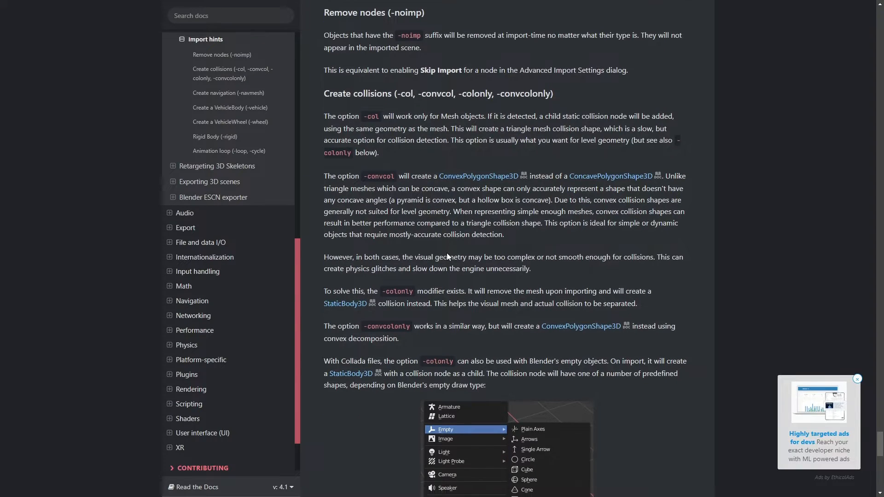
scroll(447, 252, "down", 2)
scroll(430, 232, "down", 3)
scroll(414, 242, "up", 3)
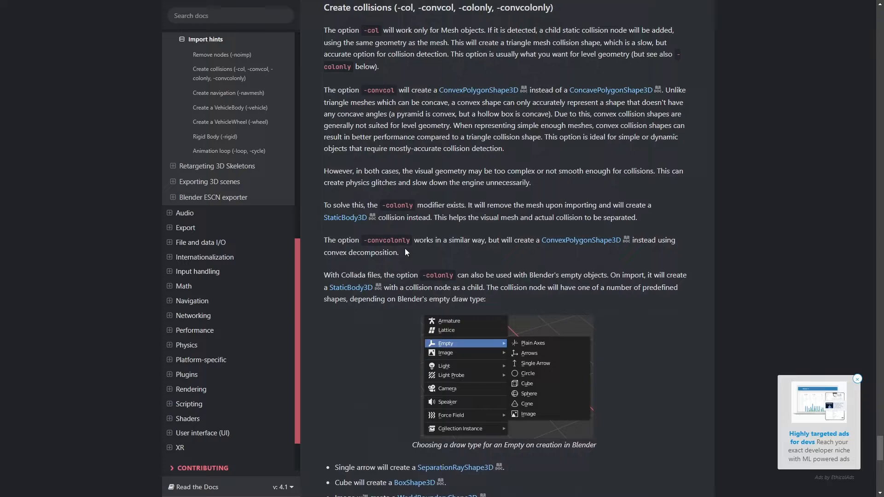
scroll(405, 248, "up", 3)
scroll(416, 271, "down", 2)
scroll(442, 271, "down", 6)
scroll(458, 271, "down", 1)
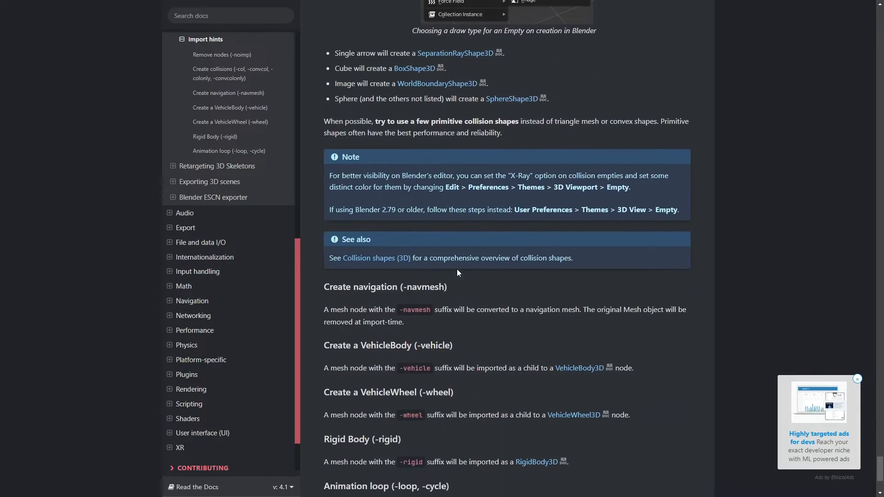
scroll(456, 269, "up", 3)
scroll(428, 266, "up", 3)
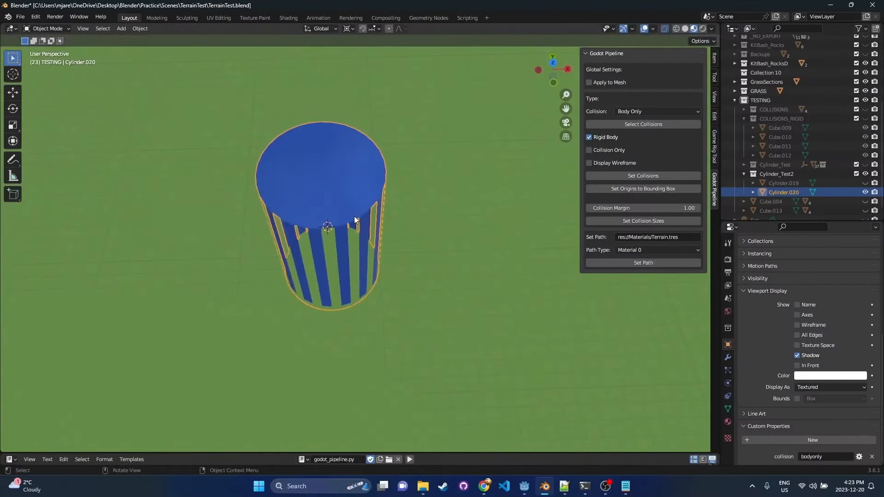
Centre the view on the finned cylinder and select it in perspective.
mouse_move(355, 242)
middle_mouse_down()
mouse_move(313, 203)
mouse_move(302, 179)
mouse_move(294, 197)
mouse_move(357, 207)
mouse_move(343, 209)
middle_mouse_up()
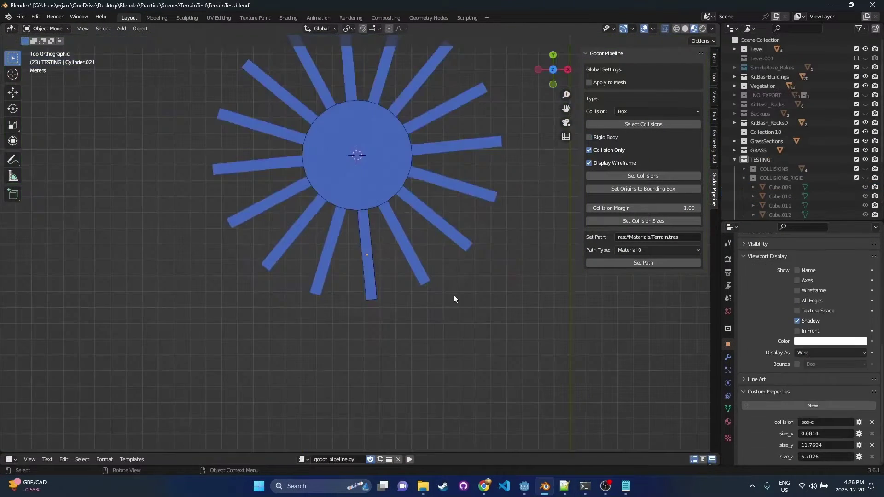
key("alt+Home")
key("ctrl+z")
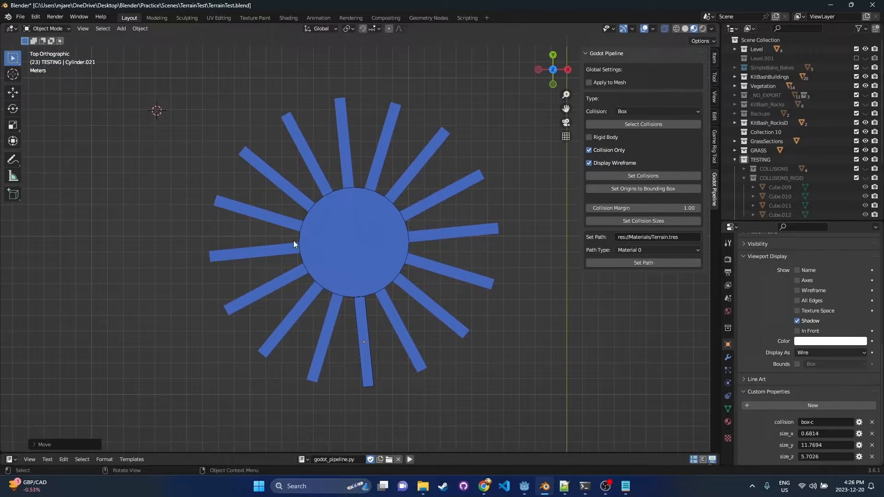
middle_click_drag(367, 283, 404, 215)
left_click(381, 303)
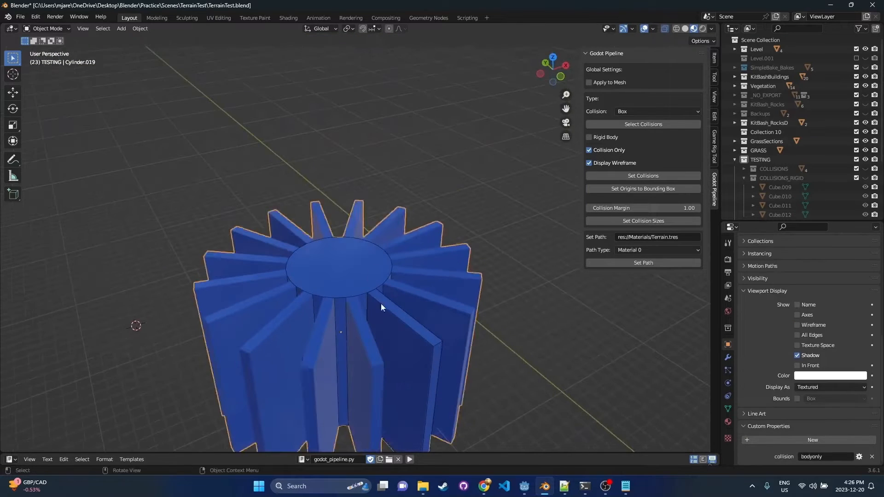
middle_click_drag(381, 303, 389, 338)
Select a single fin, duplicate it and rotate the copy about 22.5° around the centre.
left_click(420, 352)
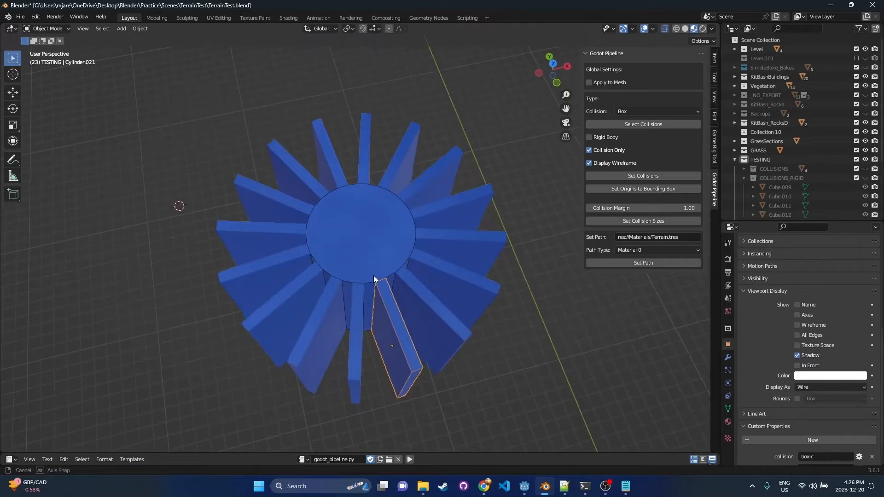
left_click(373, 276)
middle_click_drag(373, 276, 349, 285)
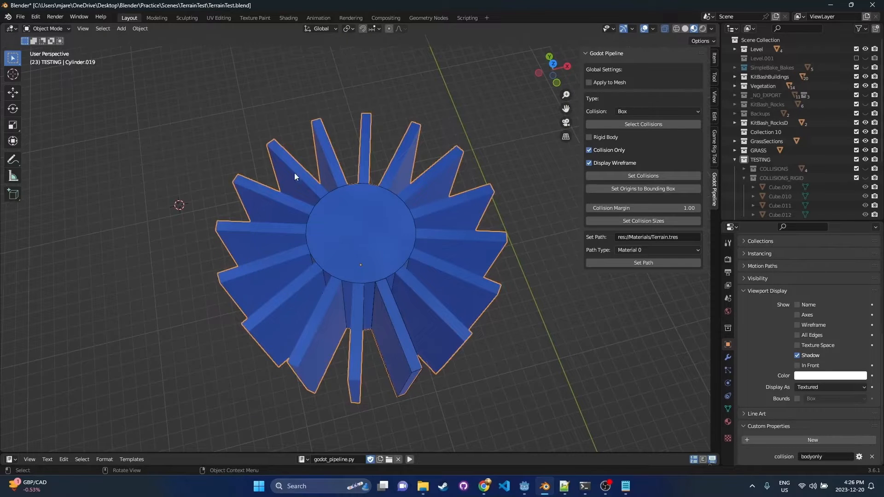
key("Right")
key("Right")
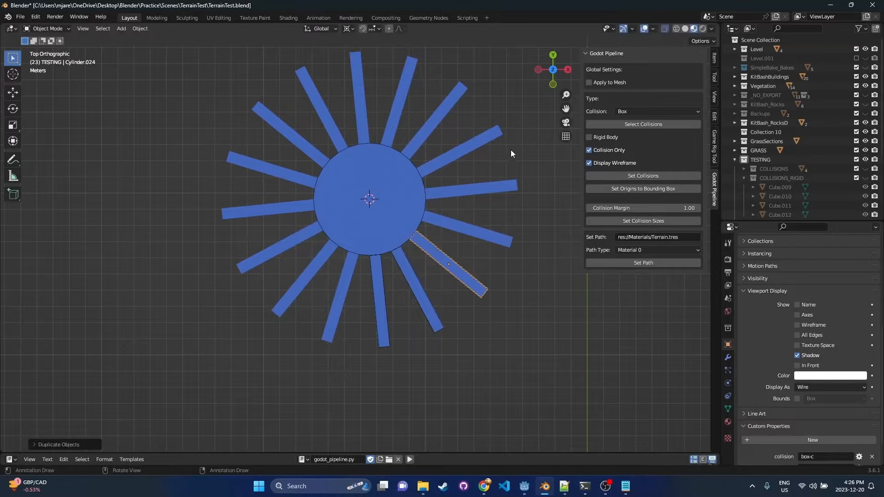
key("r")
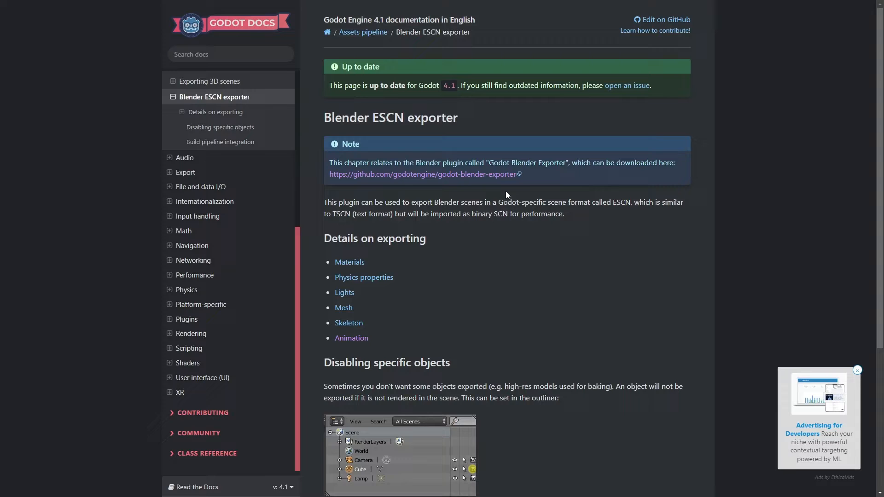
scroll(501, 217, "down", 2)
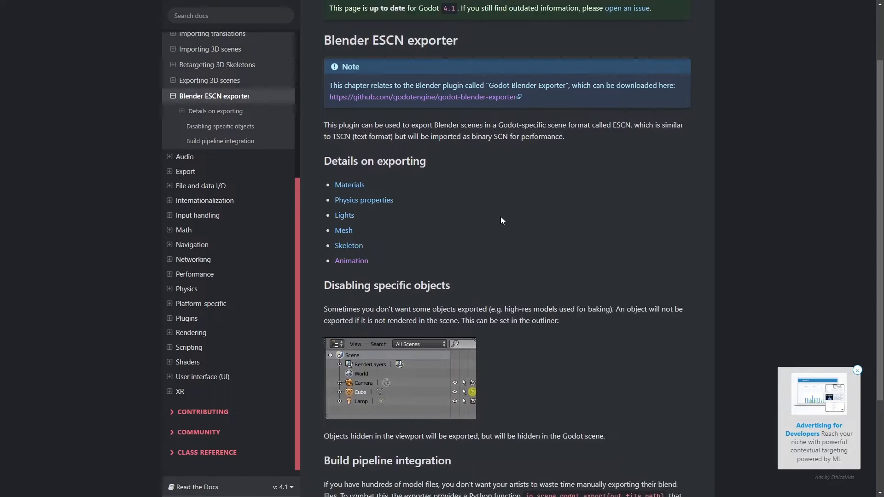
scroll(501, 221, "down", 2)
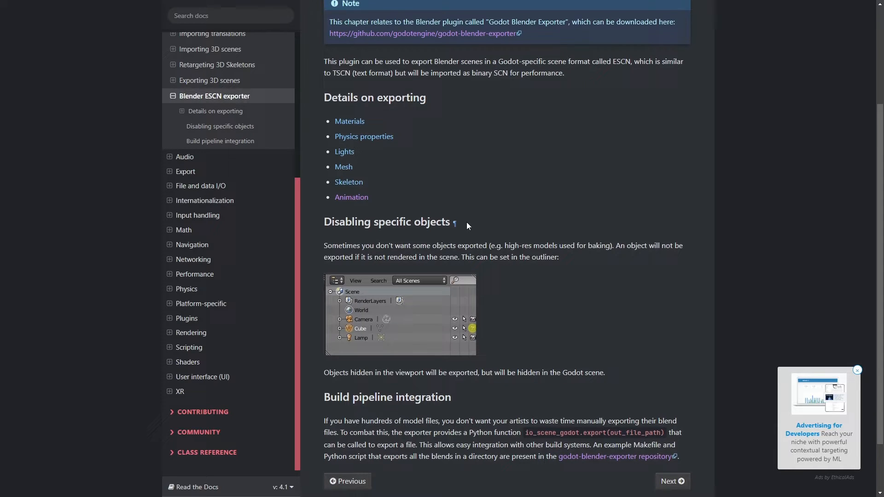
scroll(468, 220, "down", 1)
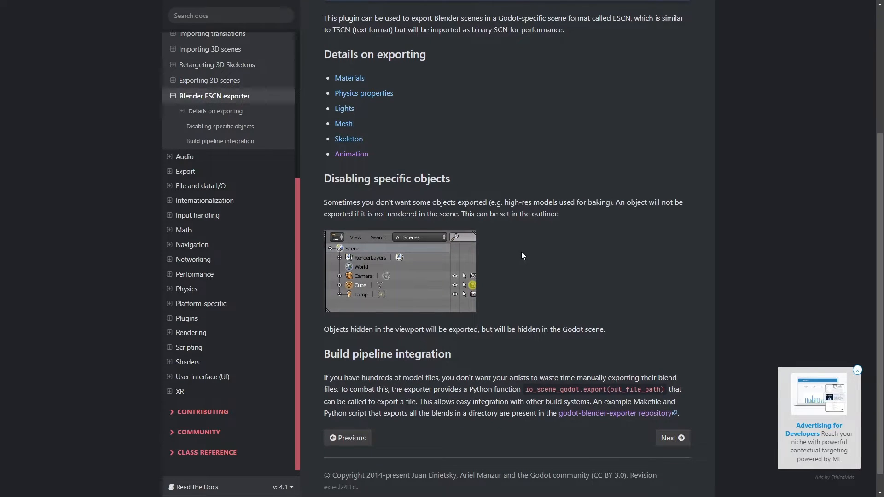
scroll(519, 252, "up", 3)
scroll(497, 254, "up", 2)
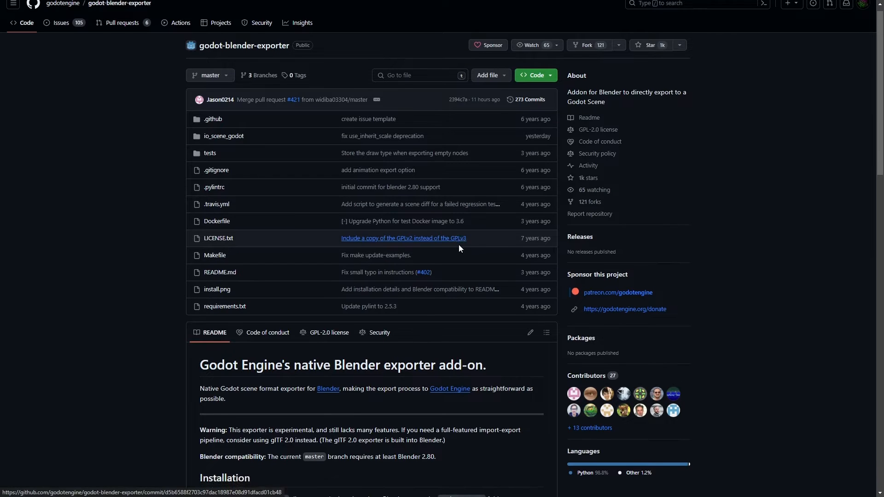
scroll(458, 244, "down", 5)
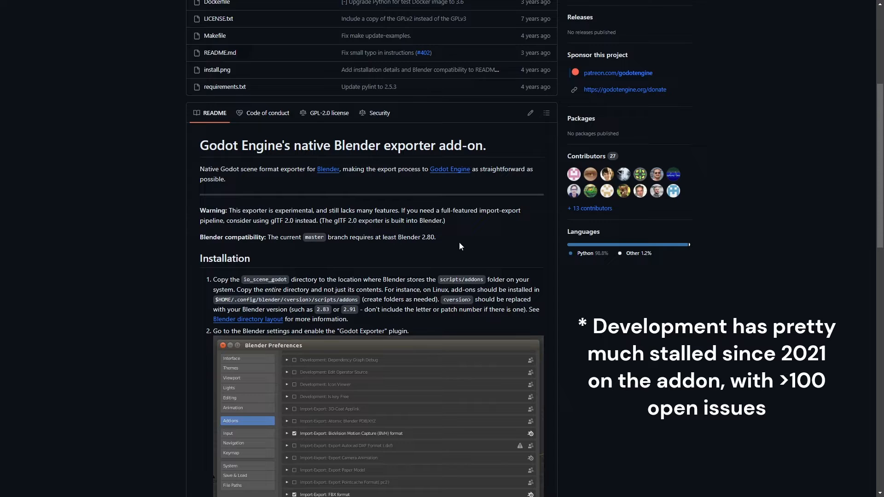
scroll(459, 242, "down", 2)
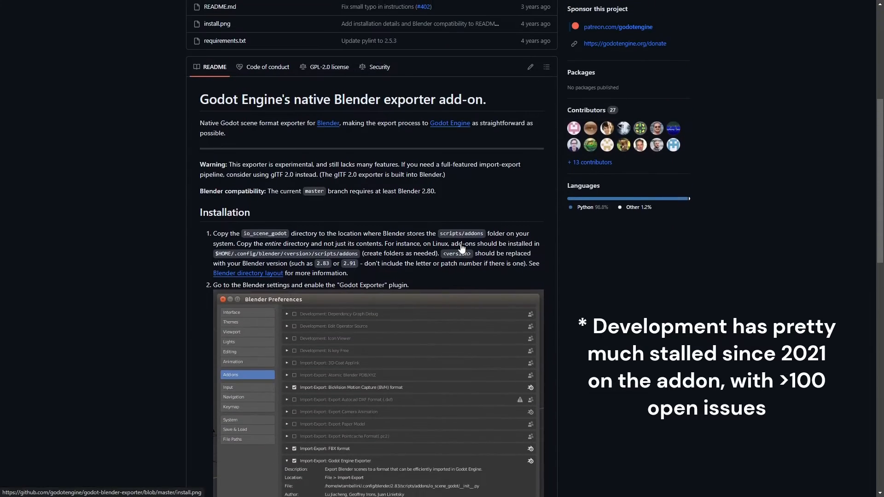
scroll(256, 259, "up", 2)
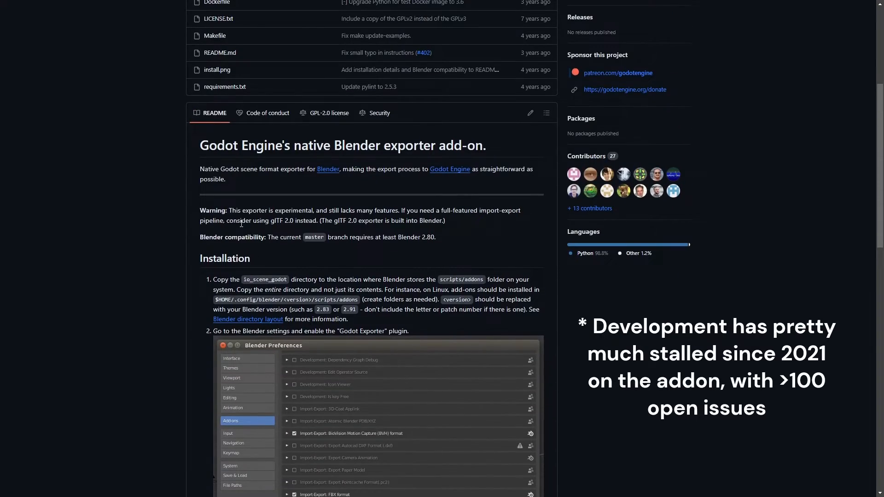
Highlight the README warning that the ESCN exporter is experimental, then clear the highlight.
left_click_drag(229, 210, 397, 211)
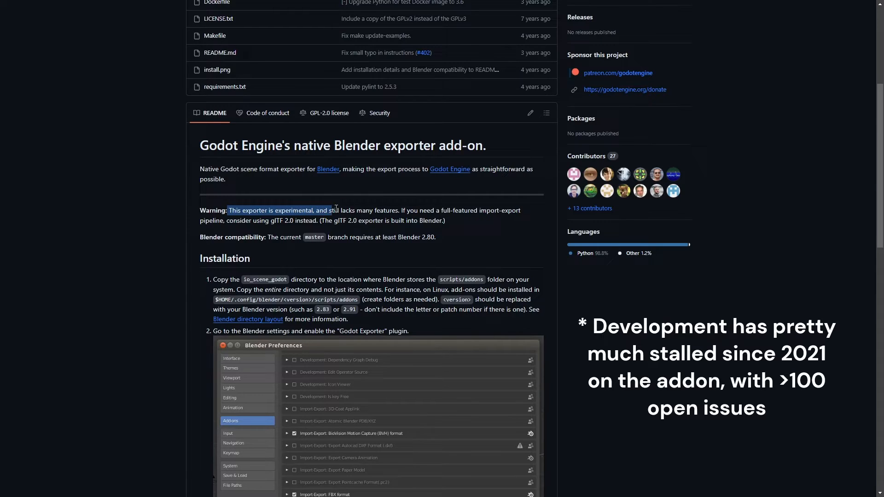
left_click(432, 219)
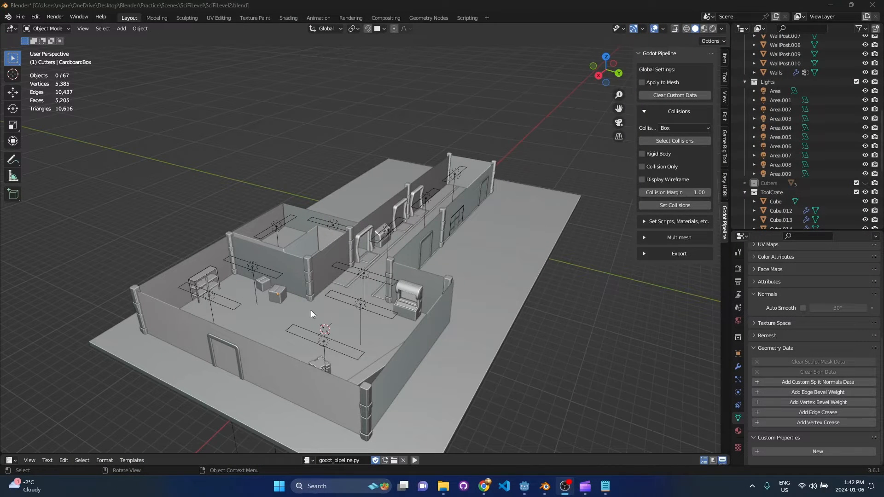
Shift-select the arcade machine, long beam, floor and crates and keep Collision type Box.
mouse_move(303, 313)
middle_mouse_down()
mouse_move(315, 276)
mouse_move(297, 284)
mouse_move(398, 282)
mouse_move(356, 288)
mouse_move(336, 154)
middle_mouse_up()
scroll(347, 284, "up", 5)
left_click(304, 148)
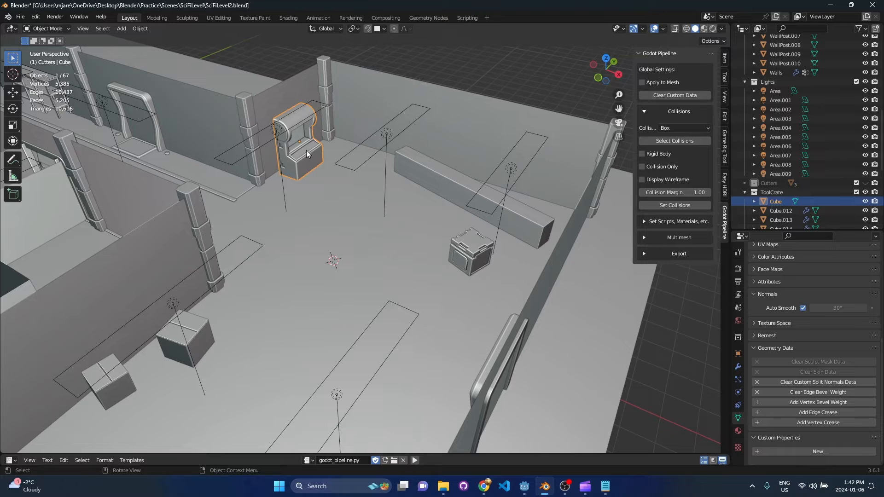
left_click(448, 193, "shift")
left_click(342, 242, "shift")
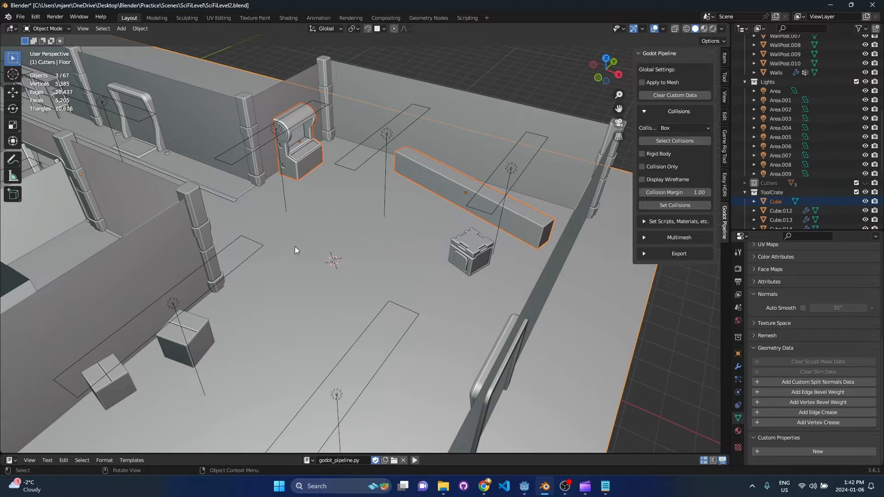
scroll(347, 205, "down", 2)
scroll(323, 205, "down", 2)
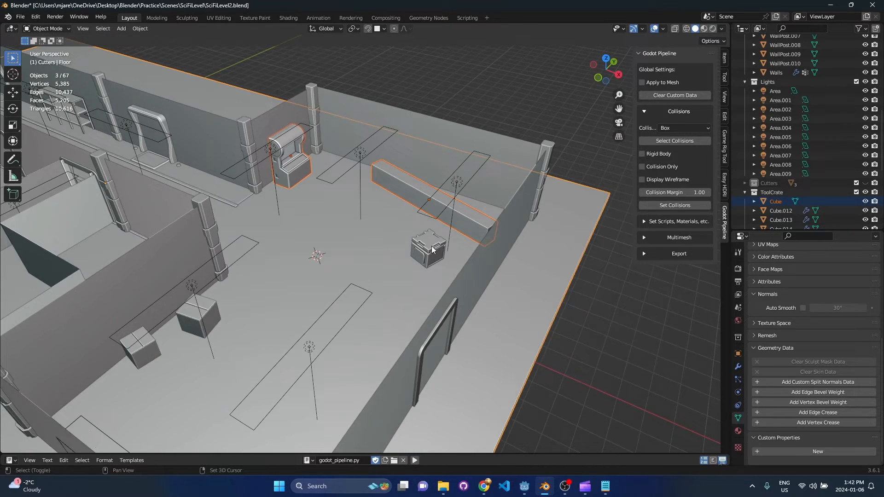
left_click(437, 249, "shift")
mouse_move(438, 249)
middle_mouse_down()
mouse_move(306, 185)
mouse_move(284, 162)
mouse_move(340, 141)
mouse_move(346, 153)
mouse_move(609, 198)
middle_mouse_up()
left_click(325, 147, "shift")
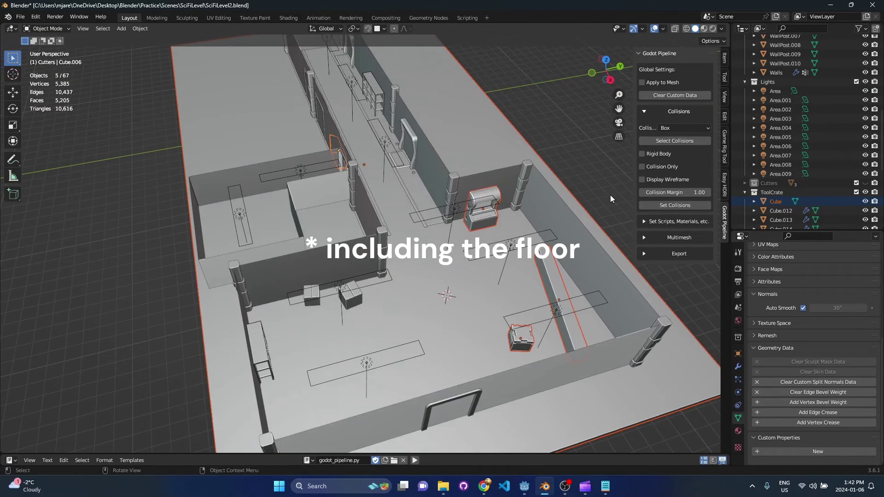
left_click(683, 129)
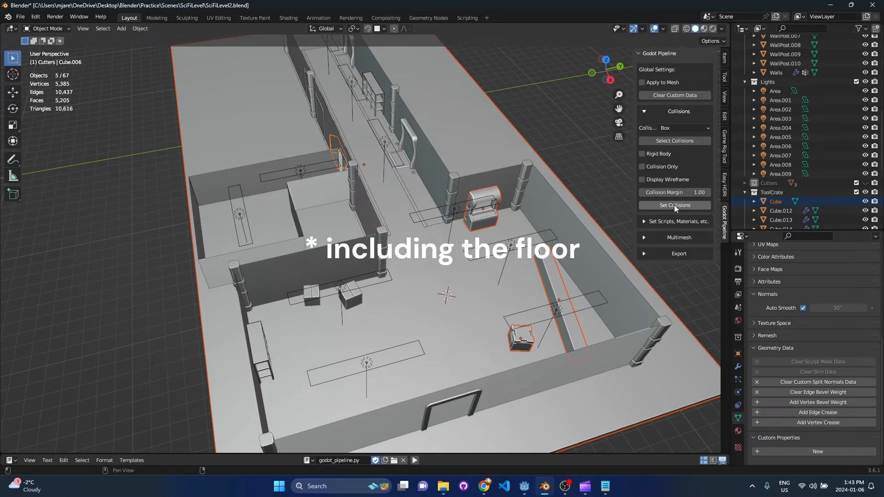
Inspect the box collision Custom Properties on a crate, the long wall, the tool crate top and the floor.
left_click(523, 338)
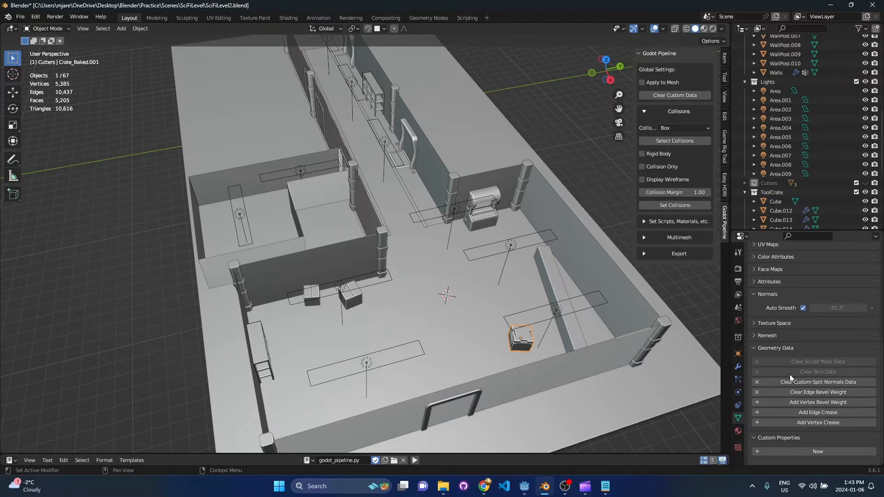
left_click(737, 353)
scroll(841, 407, "down", 3)
left_click(558, 333)
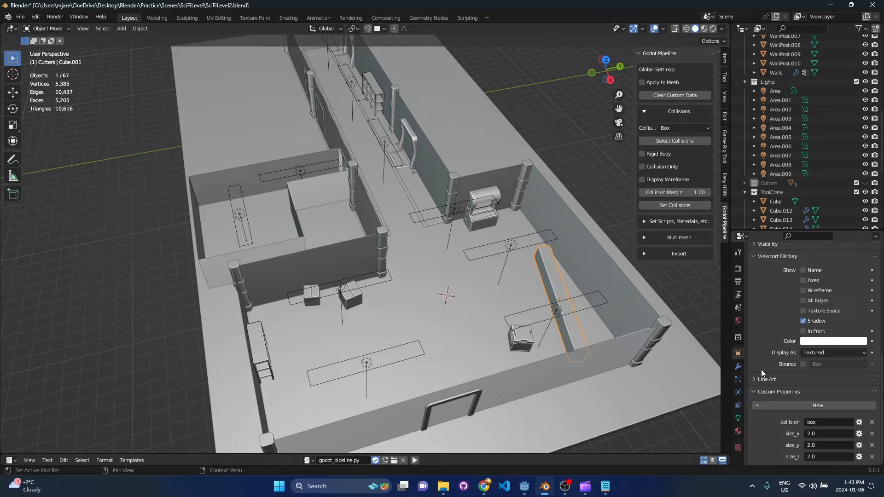
left_click(491, 212)
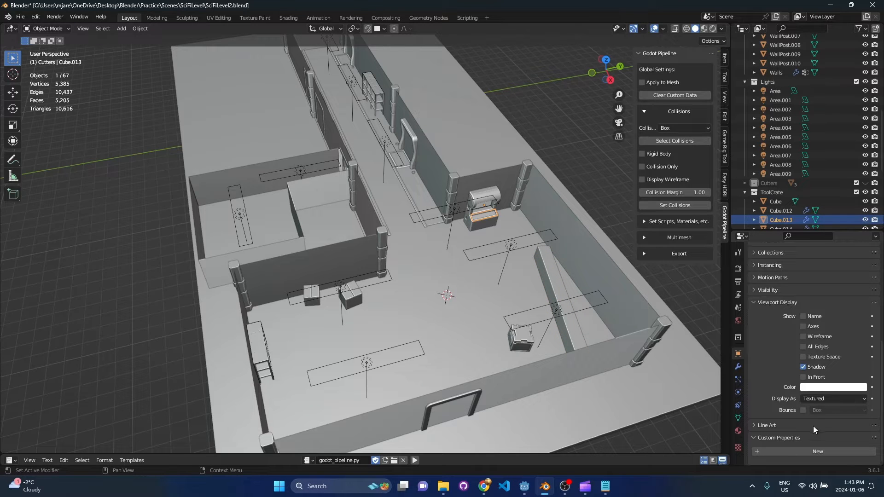
left_click(492, 225)
scroll(825, 397, "down", 2)
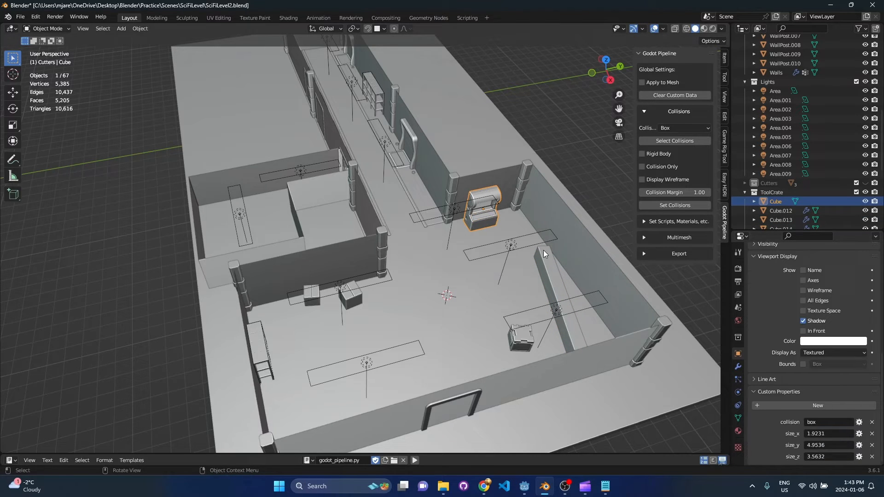
middle_click_drag(543, 250, 407, 191)
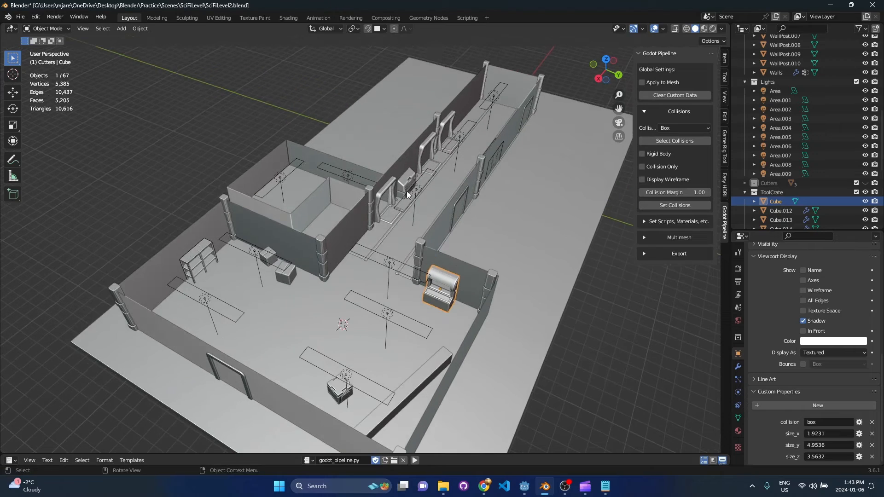
left_click(406, 191)
left_click(320, 261)
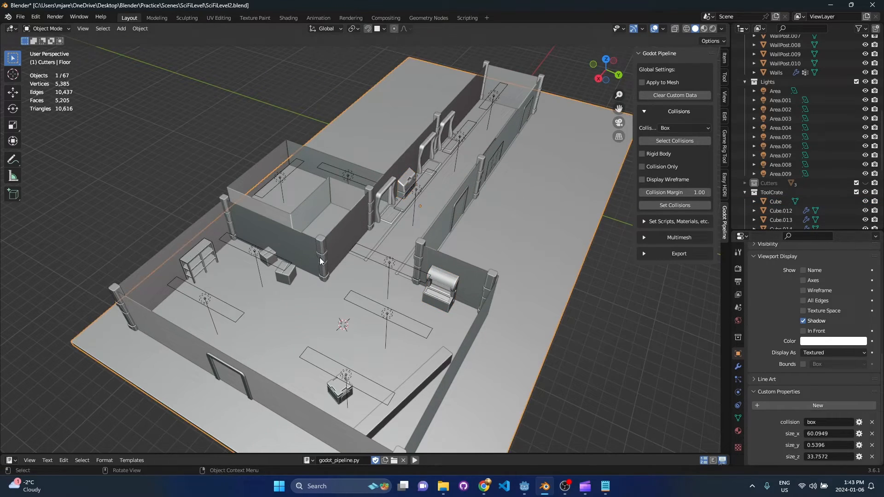
Save the file, duplicate Walls in place as Walls.001 and start a New Collection for it.
mouse_move(320, 259)
middle_mouse_down()
mouse_move(431, 252)
mouse_move(390, 232)
mouse_move(398, 284)
middle_mouse_up()
key("ctrl+s")
key("shift+d")
key("Escape")
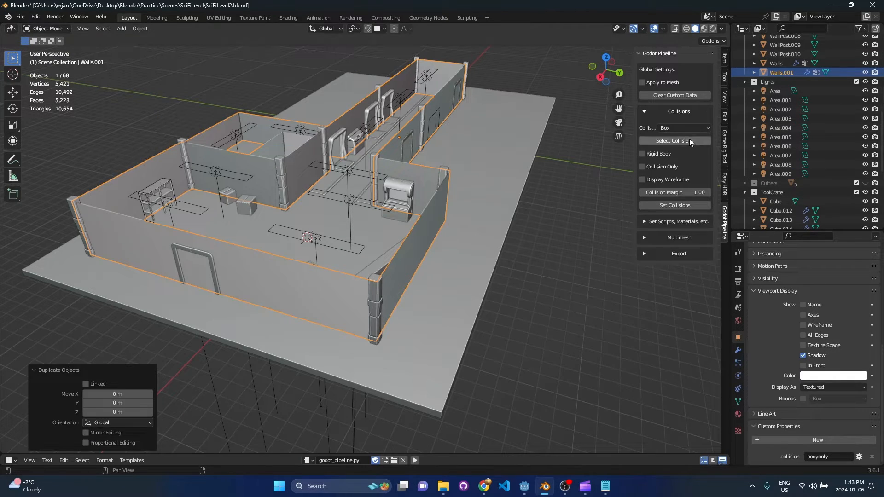
key("m")
left_click(481, 215)
type("WallsCollisions")
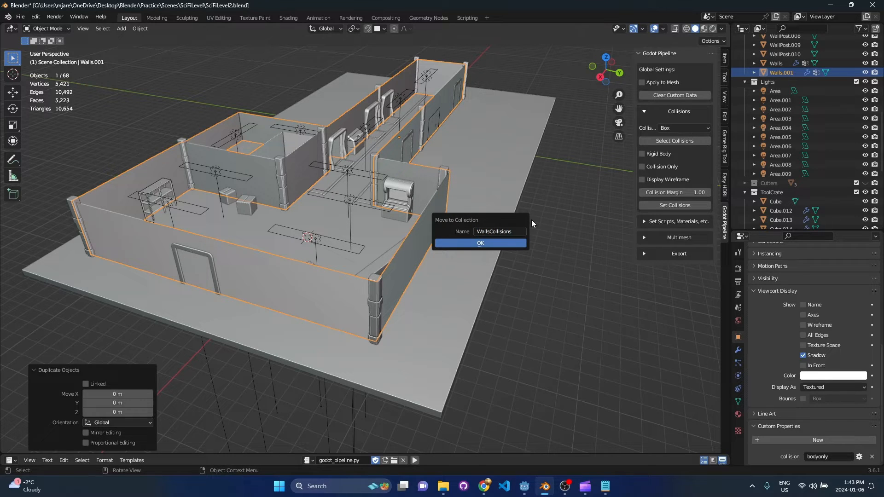
Confirm the WallsCollisions collection and select Walls.001 inside it.
key("Return")
scroll(422, 301, "up", 1)
scroll(422, 300, "up", 1)
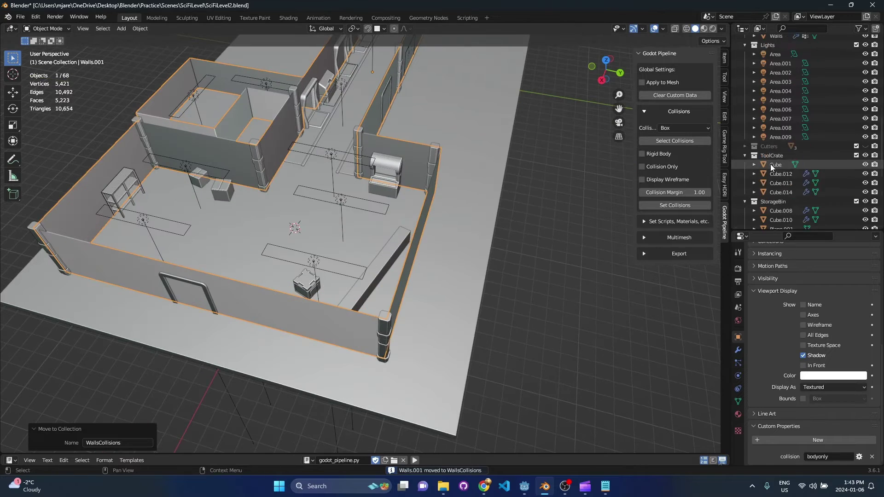
scroll(792, 194, "up", 3)
scroll(829, 182, "up", 3)
scroll(817, 204, "up", 2)
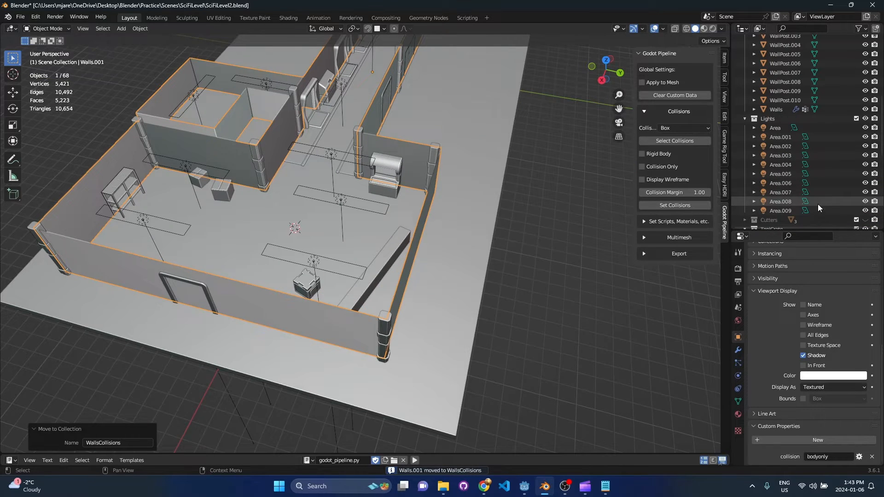
scroll(818, 204, "down", 5)
scroll(797, 198, "down", 5)
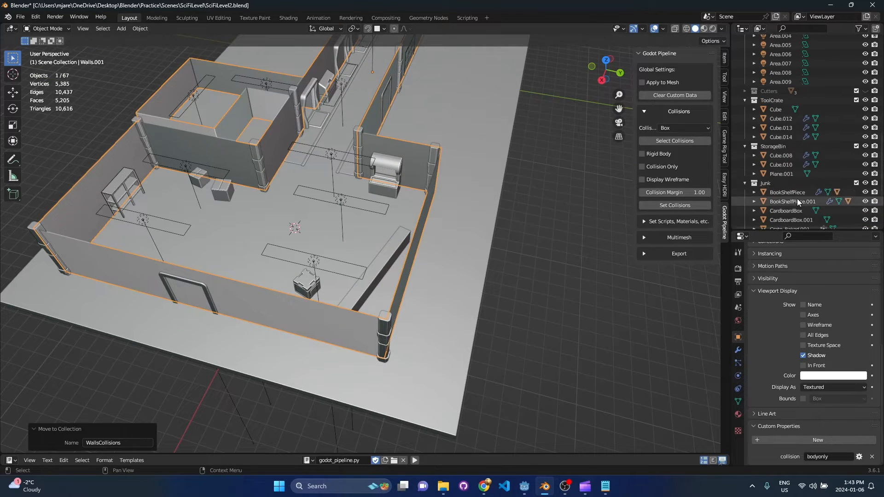
scroll(800, 200, "down", 5)
left_click(781, 220)
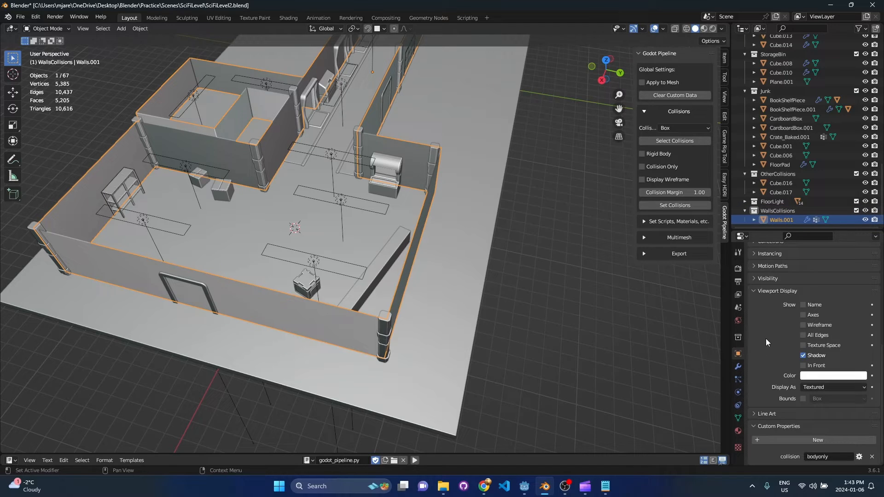
Show Walls.001's modifiers with Solidify visible in the viewport.
left_click(738, 366)
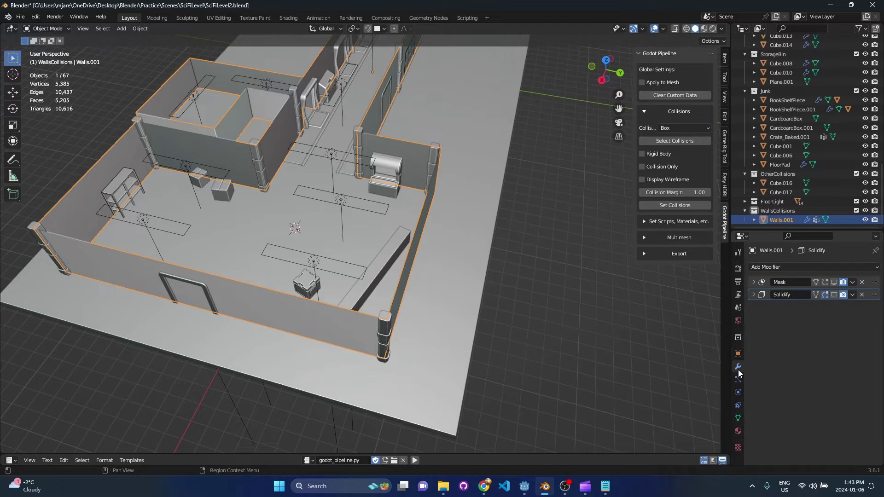
left_click(825, 294)
scroll(449, 354, "up", 3)
scroll(450, 366, "up", 3)
scroll(449, 380, "up", 1)
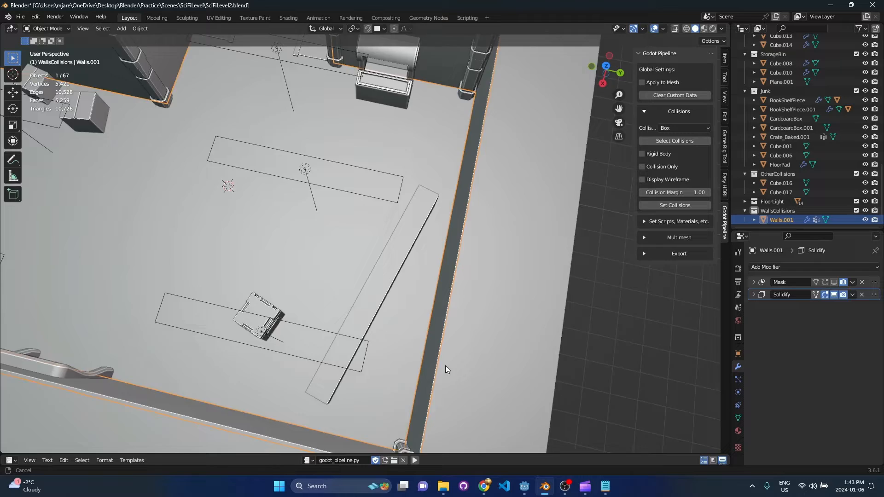
mouse_move(445, 369)
middle_mouse_down()
mouse_move(357, 353)
mouse_move(357, 341)
mouse_move(336, 339)
mouse_move(428, 355)
mouse_move(418, 315)
mouse_move(376, 330)
middle_mouse_up()
Apply Rotation & Scale to Walls.001, delete its Mask modifier and raise Solidify thickness to 0.13 m.
key("ctrl+a")
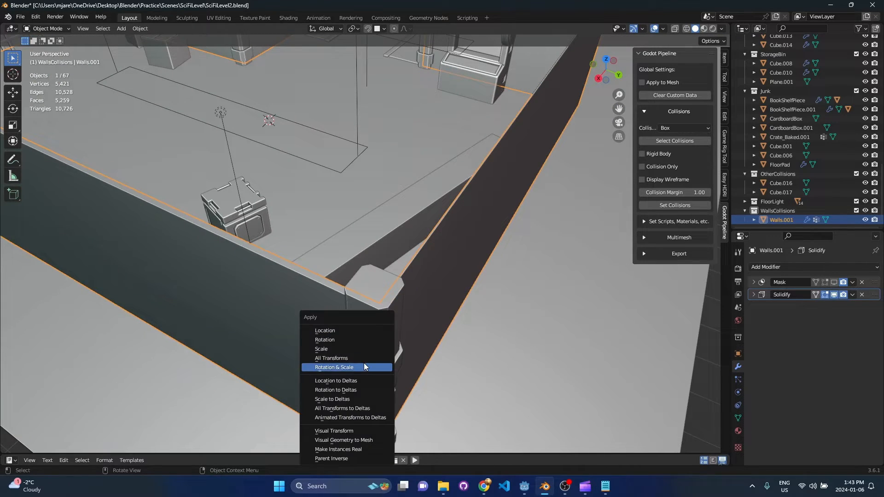
left_click(364, 367)
left_click(753, 294)
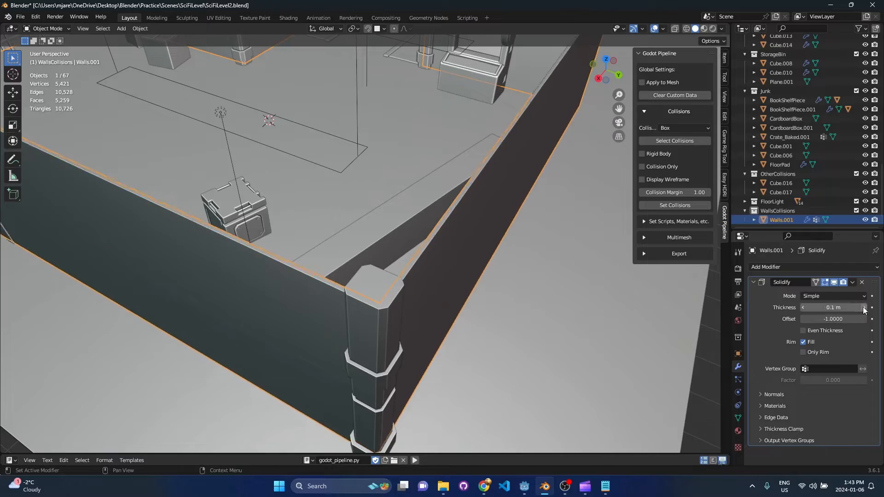
left_click_drag(863, 309, 851, 285)
mouse_move(483, 294)
middle_mouse_down()
mouse_move(411, 236)
mouse_move(322, 244)
mouse_move(379, 270)
middle_mouse_up()
With X-ray on, separate the left wall face into its own object via P > Selection.
key("alt+z")
left_click(336, 256)
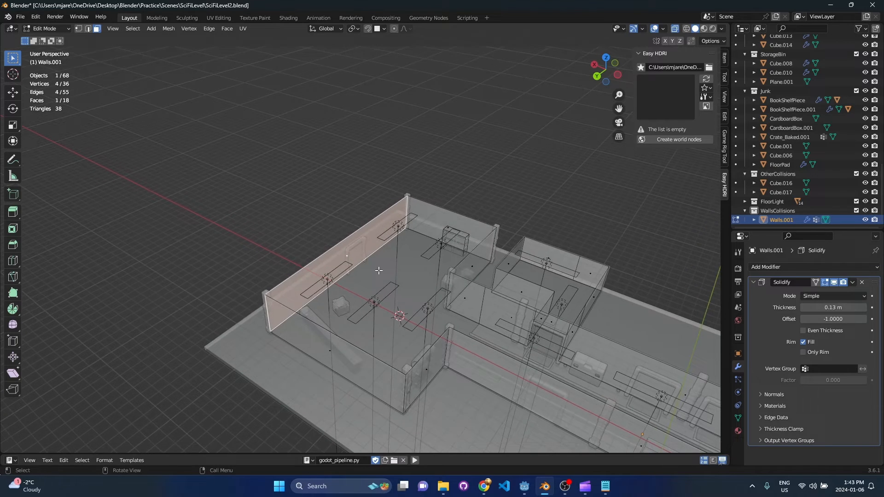
scroll(379, 270, "up", 3)
key("p")
left_click(351, 262)
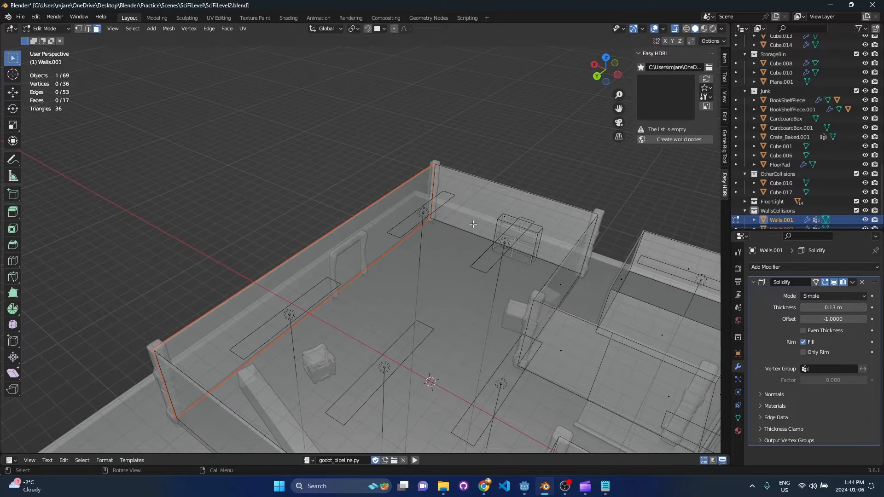
Separate the back wall face and the right wall face into their own objects.
left_click(516, 214)
key("p")
left_click(517, 215)
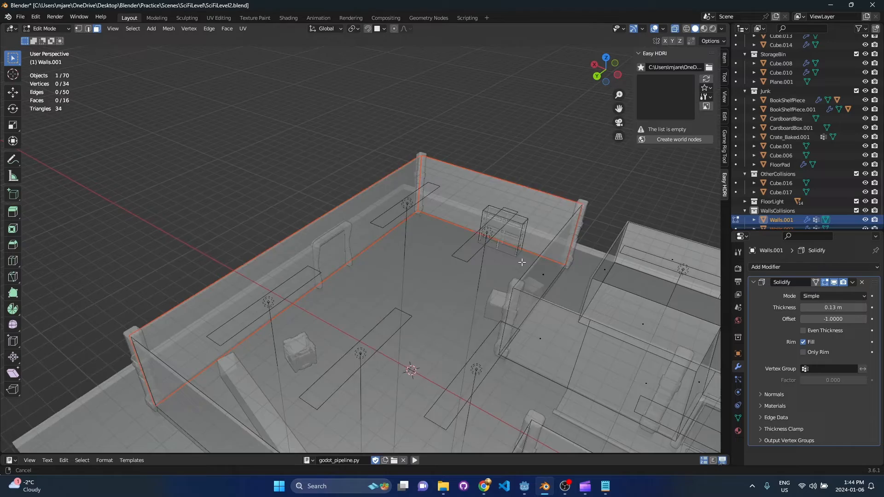
mouse_move(517, 214)
middle_mouse_down()
mouse_move(469, 246)
mouse_move(365, 256)
mouse_move(397, 194)
mouse_move(463, 153)
mouse_move(408, 151)
middle_mouse_up()
left_click(469, 246)
key("p")
Separate two more wall faces and select the next pair of wall faces.
key("Tab")
key("Tab")
key("p")
left_click(455, 155)
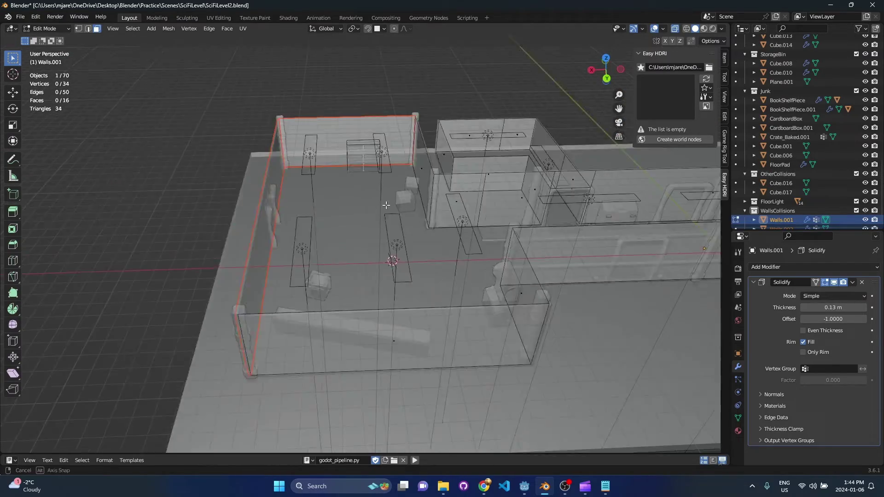
key("p")
left_click(408, 151)
left_click(331, 220)
middle_click_drag(332, 220, 355, 201)
left_click(355, 194, "shift")
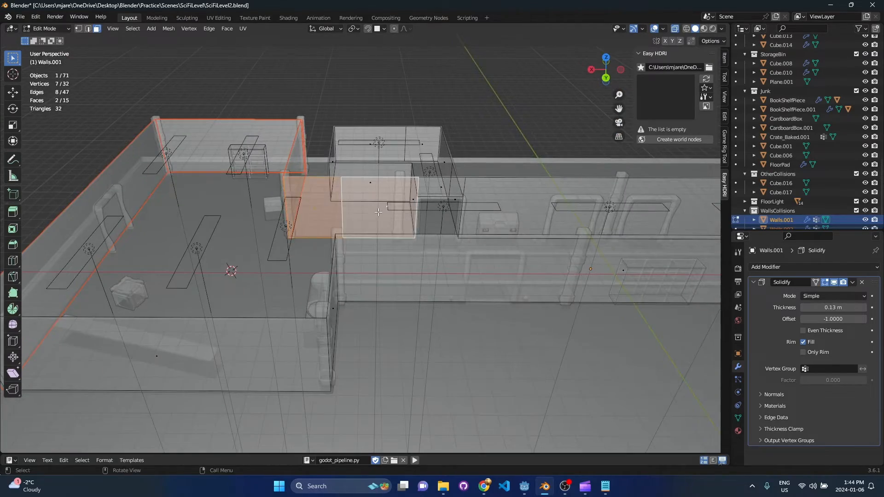
scroll(356, 201, "up", 3)
scroll(368, 249, "up", 2)
Dissolve the vertical edge between two wall faces and separate the merged face.
mouse_move(367, 250)
middle_mouse_down()
mouse_move(343, 231)
mouse_move(367, 207)
mouse_move(414, 208)
mouse_move(442, 221)
middle_mouse_up()
key("2")
left_click(339, 230)
key("ctrl+x")
key("1")
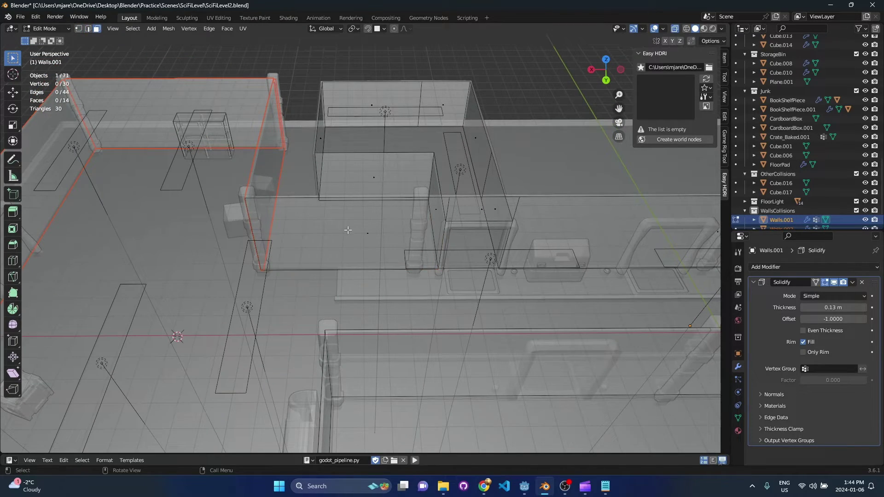
left_click(347, 231)
key("p")
left_click(370, 207)
Dissolve another edge, separate the remaining small-room faces, and return to Object Mode.
key("2")
left_click(400, 271)
key("ctrl+x")
mouse_move(556, 225)
middle_mouse_down()
mouse_move(391, 192)
mouse_move(442, 173)
middle_mouse_up()
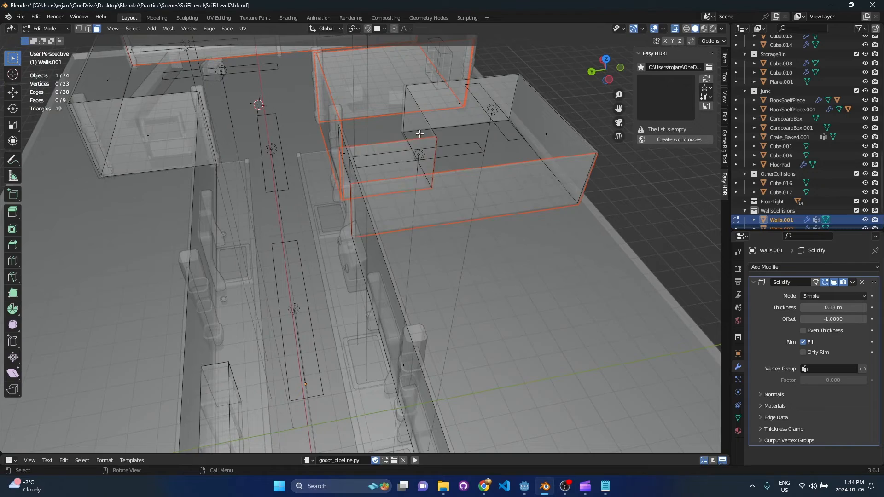
left_click(540, 132)
middle_click_drag(540, 132, 539, 302)
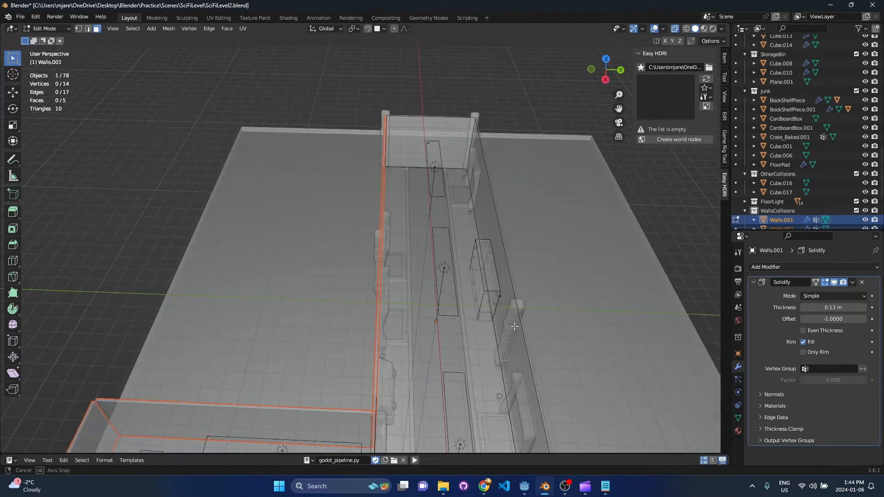
scroll(539, 302, "down", 5)
key("p")
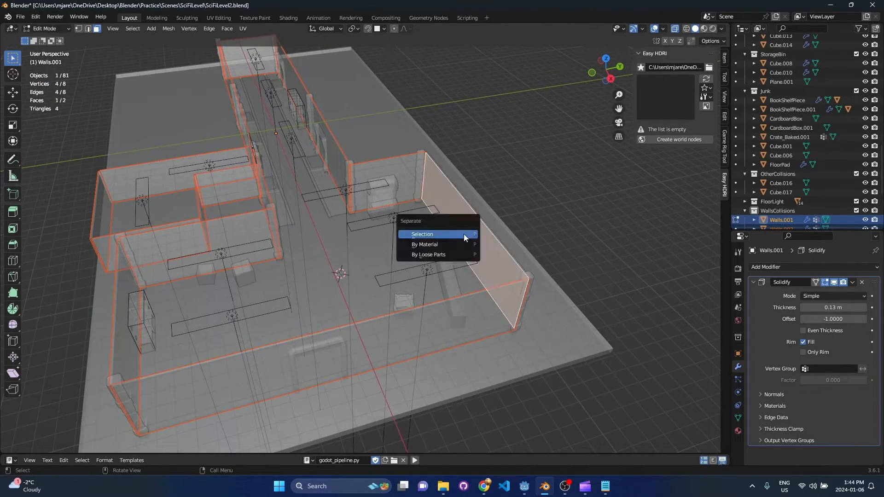
left_click(435, 248)
key("Tab")
middle_click_drag(435, 249, 494, 207)
scroll(788, 97, "down", 5)
Delete the leftover Walls.001 piece from the outliner.
key("KP_Decimal")
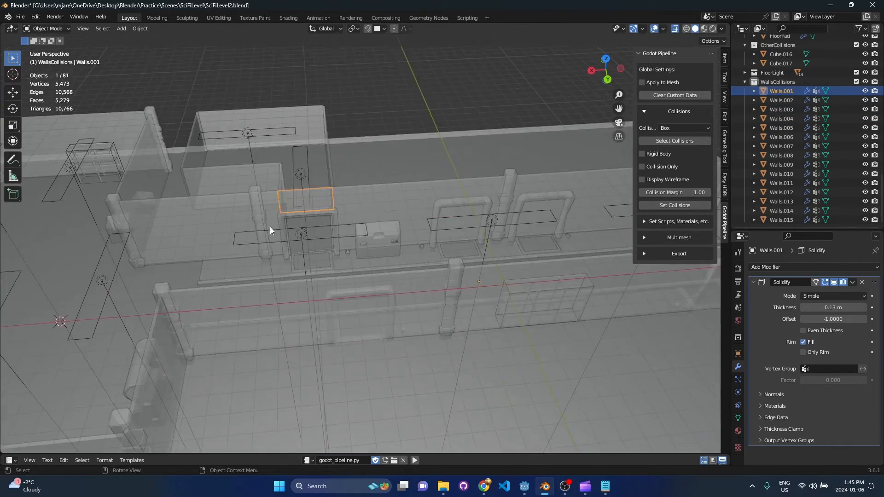
right_click(769, 93)
left_click(752, 116)
scroll(484, 276, "down", 4)
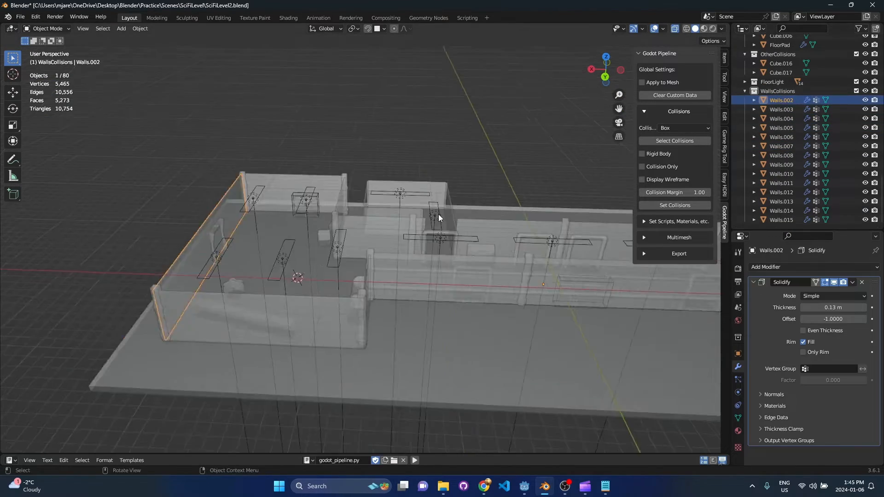
Make Walls.002 through Walls.015 collision-only wireframe shapes with Set Collisions.
middle_click_drag(484, 277, 516, 335)
left_click(780, 100)
left_click(781, 201, "shift")
right_click(414, 303)
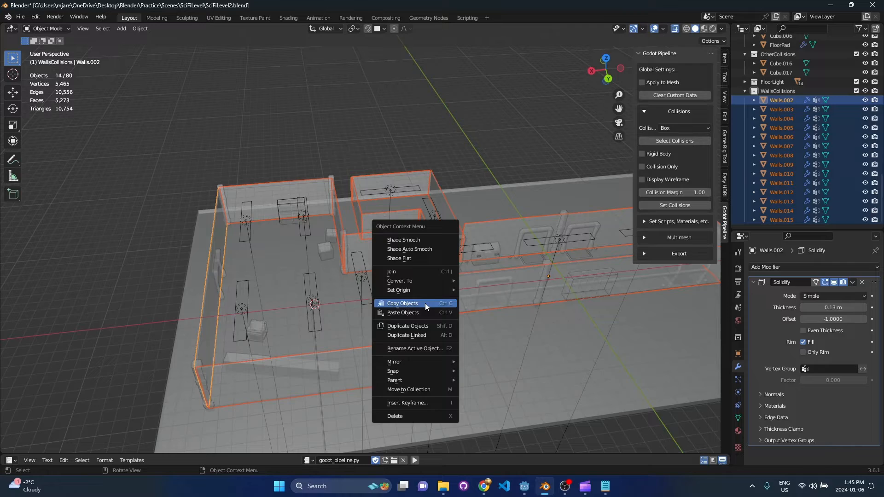
left_click(785, 105)
left_click(781, 219, "shift")
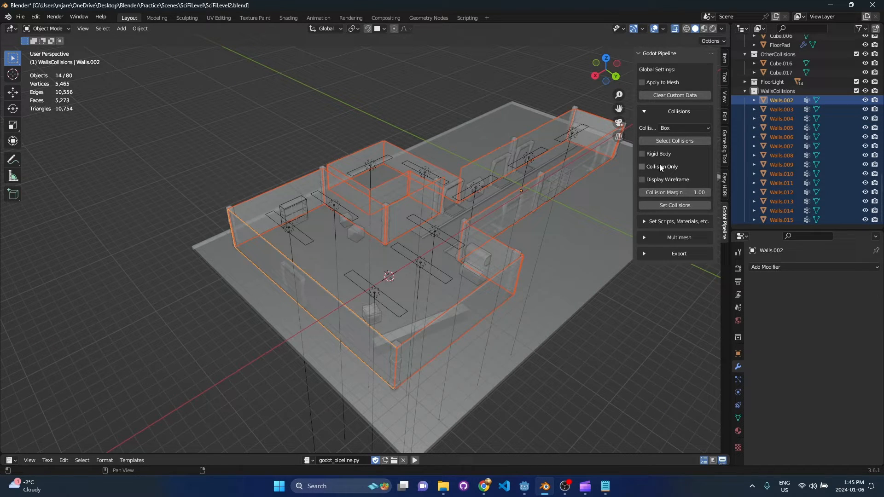
left_click(657, 179)
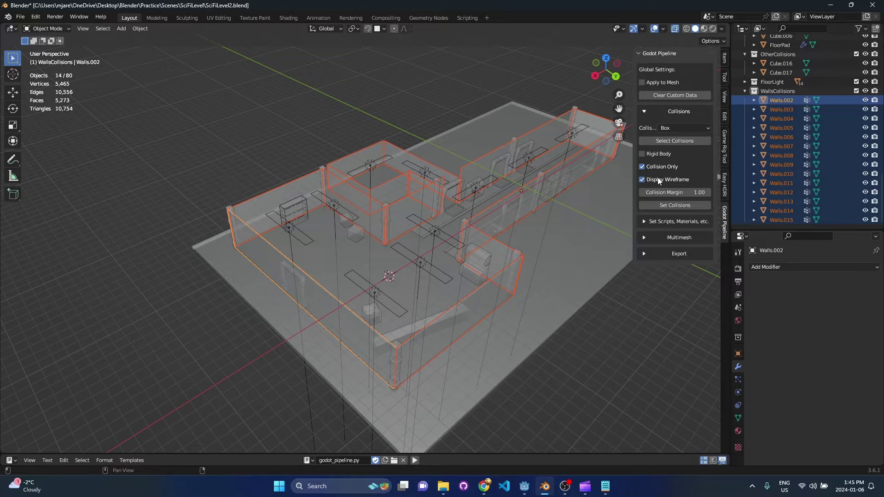
left_click(686, 206)
Unhide the original Walls object in the outliner.
left_click(565, 367)
middle_click_drag(566, 367, 597, 360)
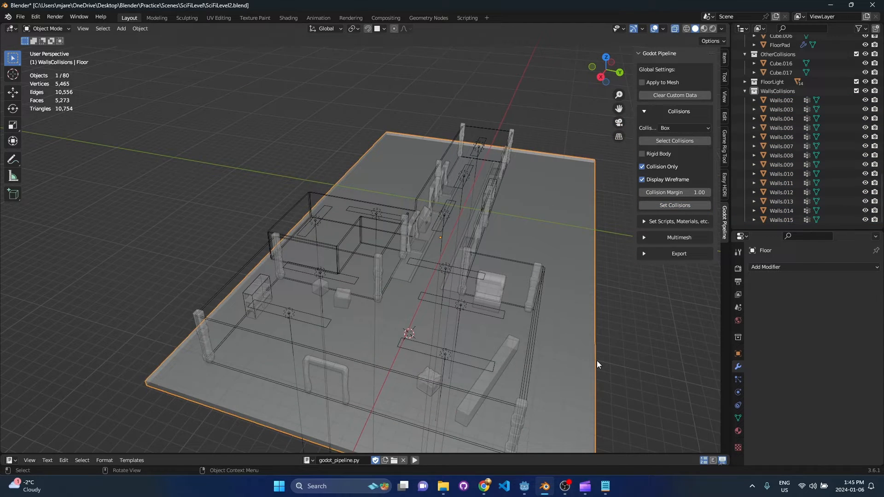
scroll(777, 153, "up", 5)
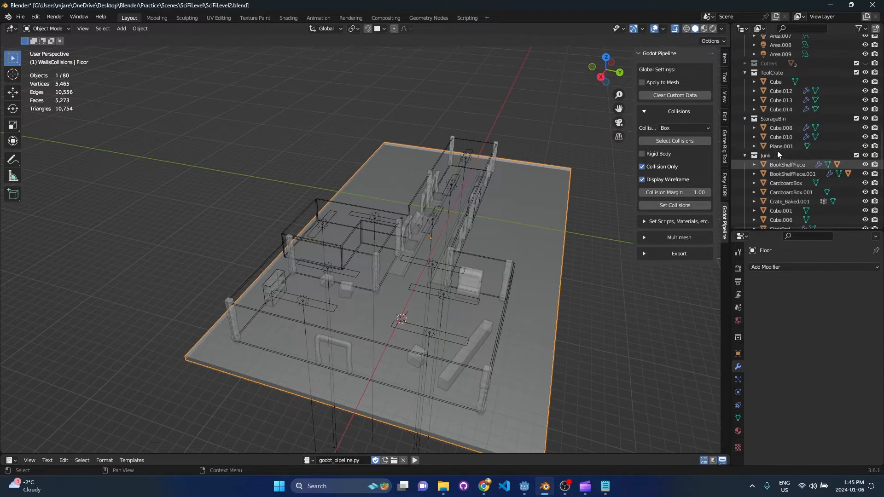
scroll(777, 151, "up", 5)
scroll(837, 136, "up", 5)
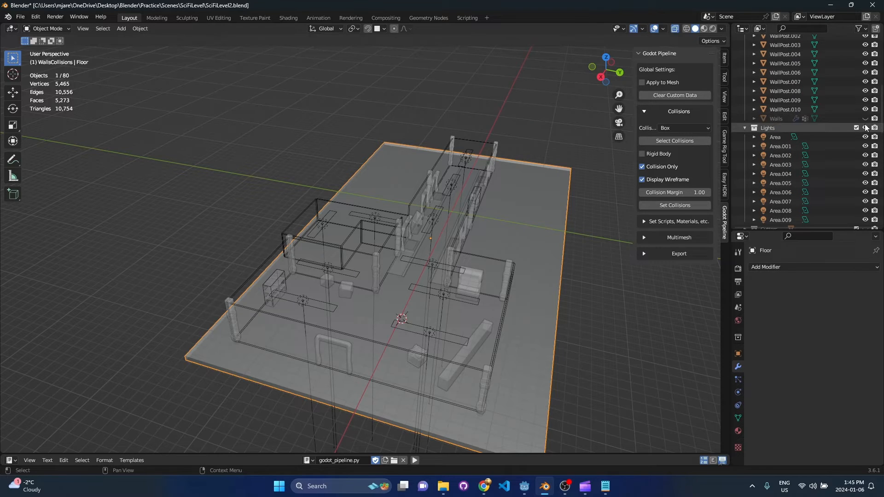
left_click(865, 118)
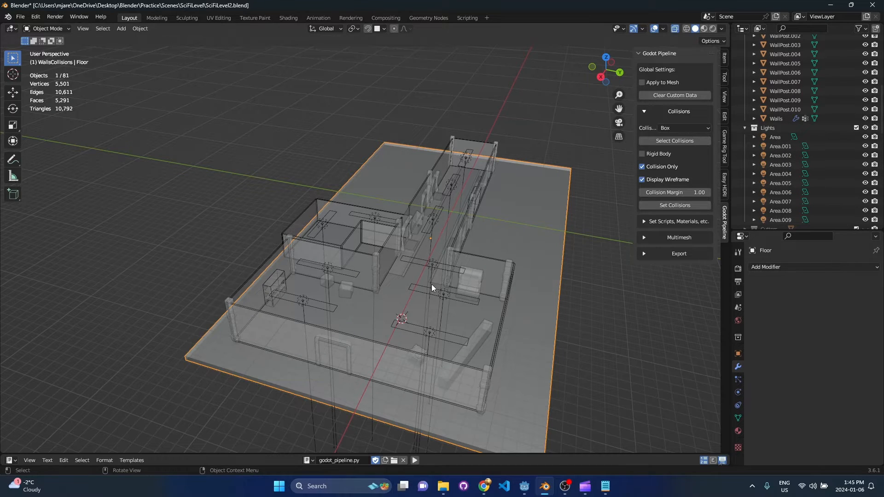
Turn off X-ray and select the original Walls object.
key("alt+z")
mouse_move(384, 270)
middle_mouse_down()
mouse_move(354, 244)
mouse_move(251, 243)
mouse_move(275, 254)
middle_mouse_up()
left_click(251, 242)
scroll(256, 256, "up", 3)
scroll(256, 259, "down", 3)
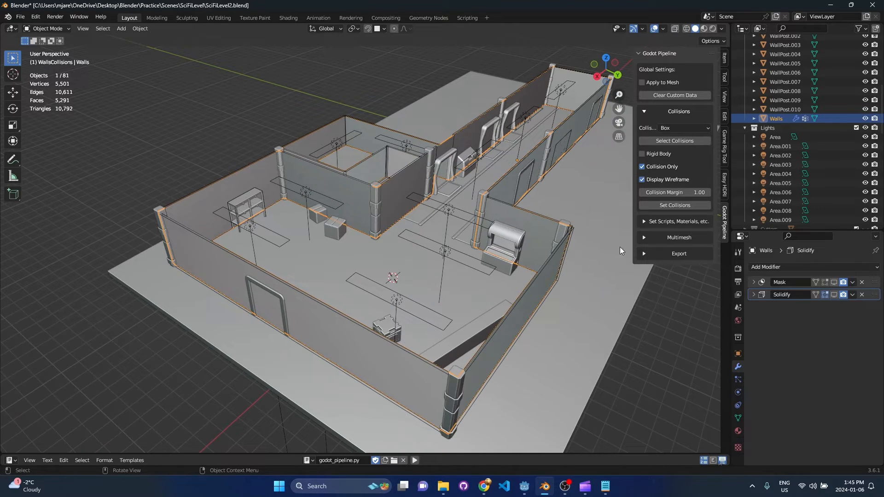
Set Walls to Body Only collision and check its custom properties in the Object tab.
left_click(684, 129)
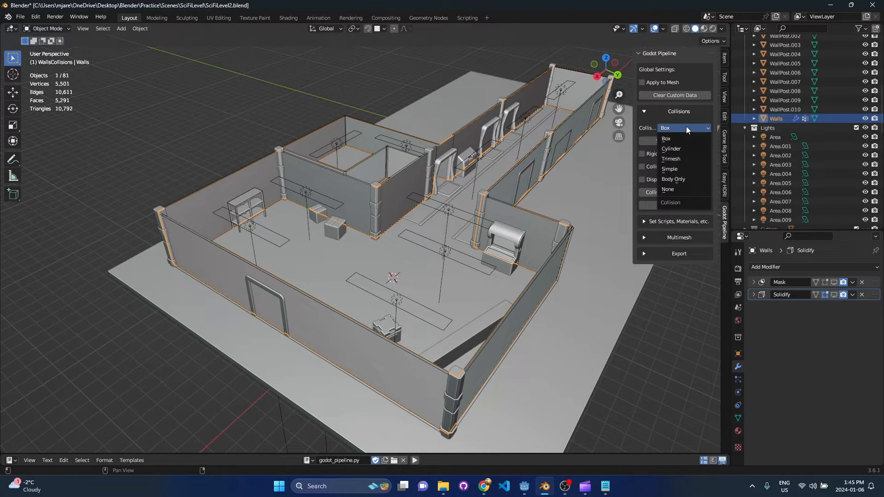
left_click(691, 176)
left_click(687, 204)
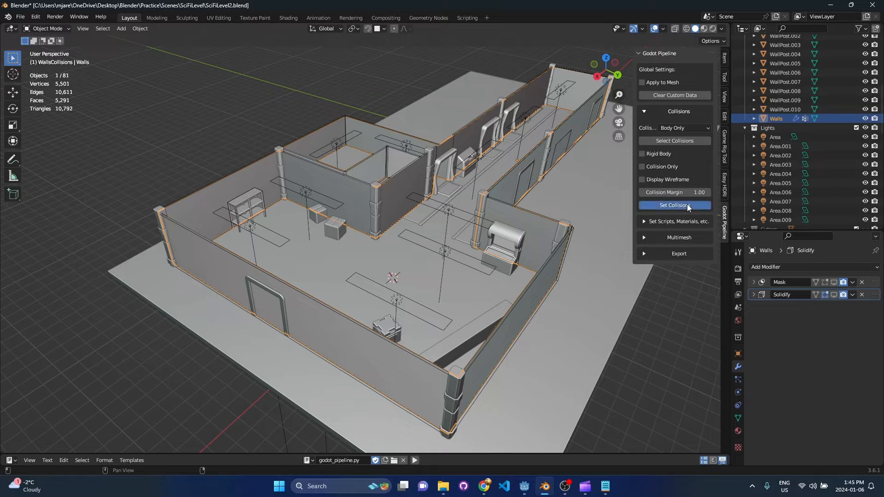
left_click(738, 354)
scroll(802, 371, "down", 3)
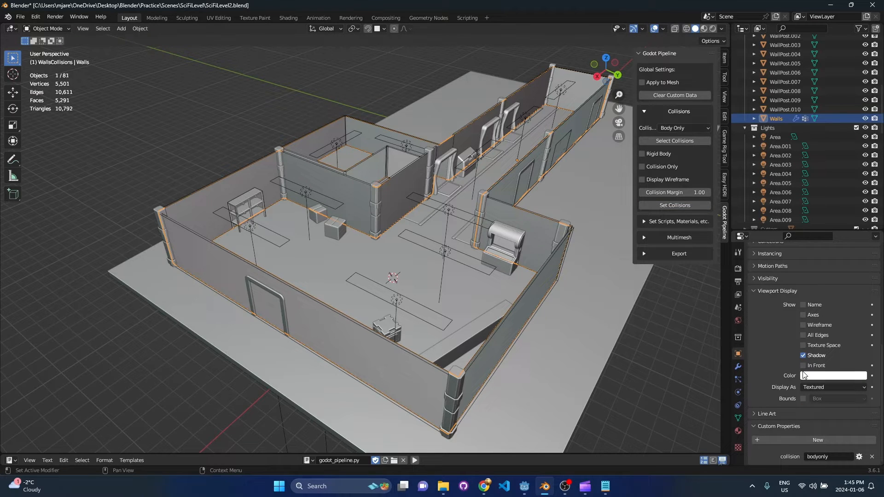
middle_click_drag(711, 331, 654, 310)
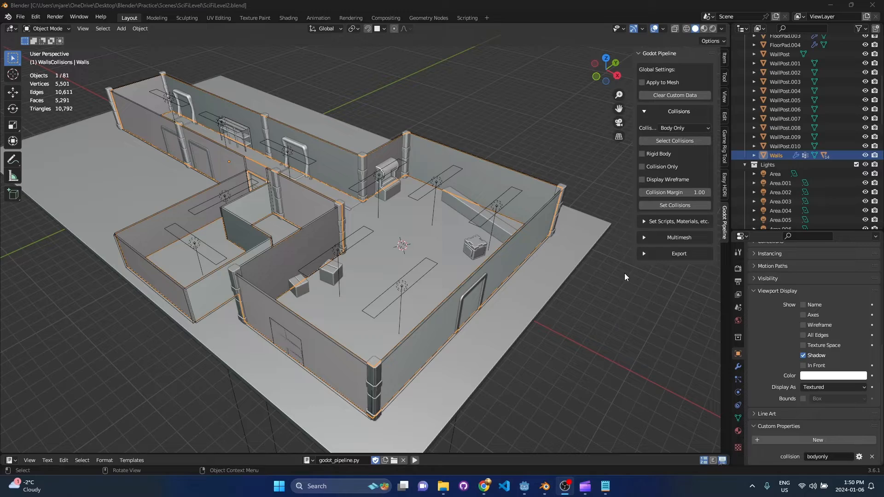
Inspect the chest, then select the cardboard box and view its mesh data.
left_click(387, 181)
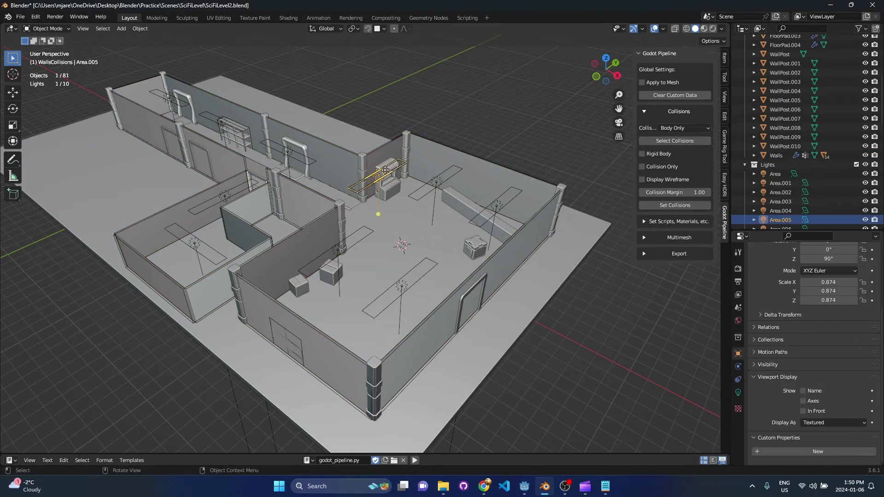
mouse_move(397, 187)
middle_mouse_down("shift")
mouse_move(393, 210)
mouse_move(348, 185)
middle_mouse_up("shift")
scroll(393, 206, "up", 5)
left_click(400, 182)
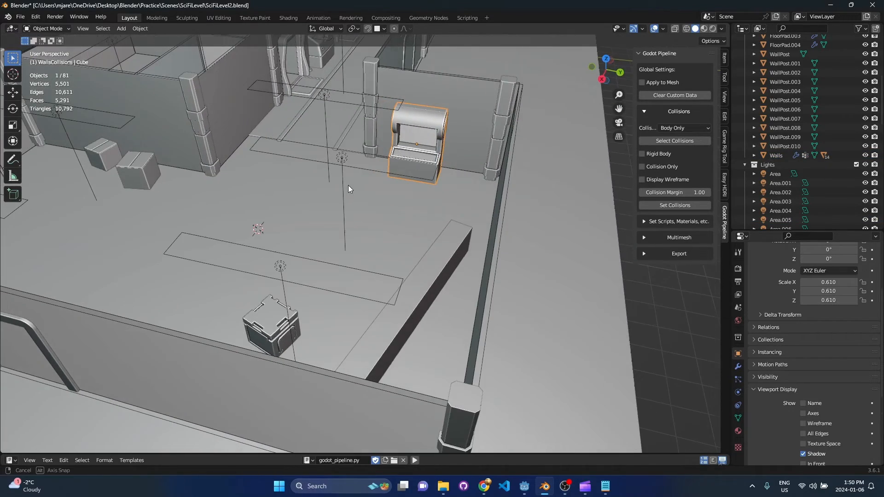
scroll(314, 232, "down", 5)
middle_click_drag(314, 228, 378, 232)
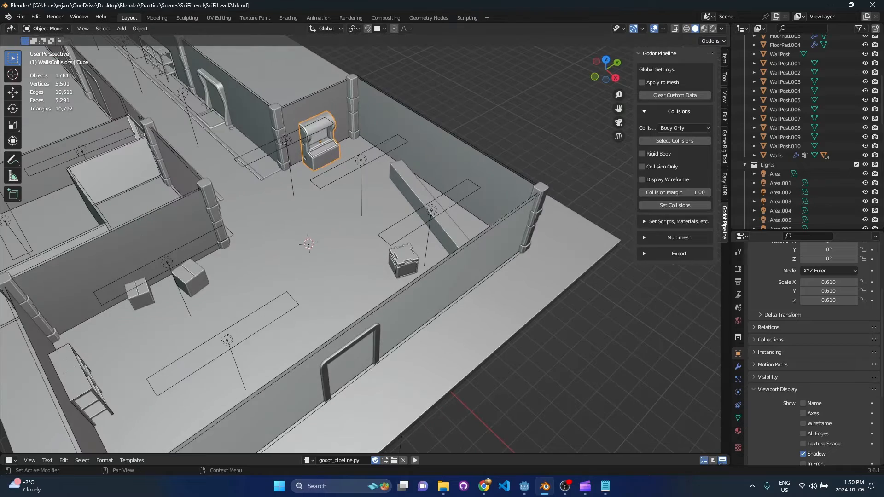
scroll(829, 359, "down", 4)
scroll(306, 278, "down", 2)
left_click(262, 260)
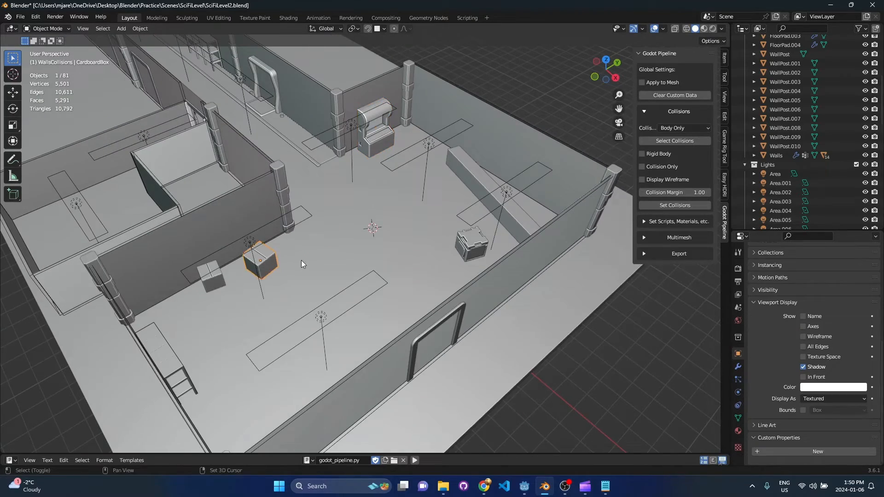
scroll(301, 260, "up", 5)
mouse_move(331, 280)
middle_mouse_down()
mouse_move(416, 241)
mouse_move(427, 249)
middle_mouse_up()
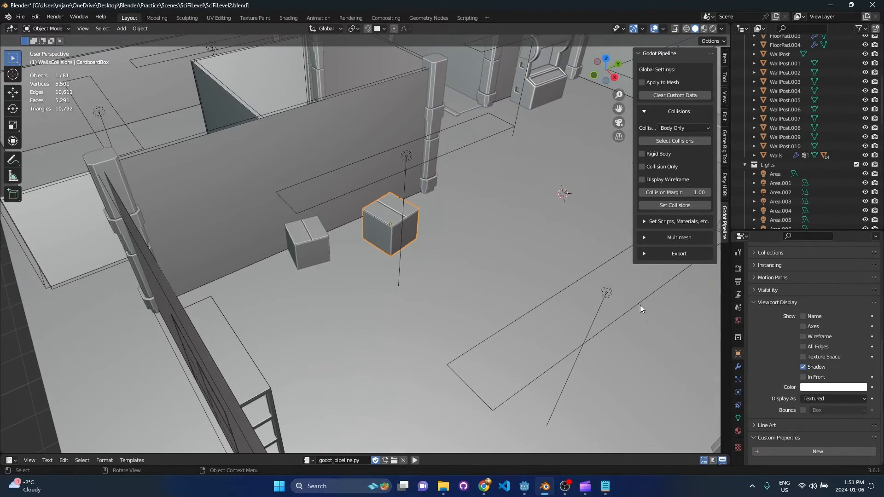
left_click(739, 417)
scroll(815, 311, "up", 4)
scroll(817, 326, "up", 4)
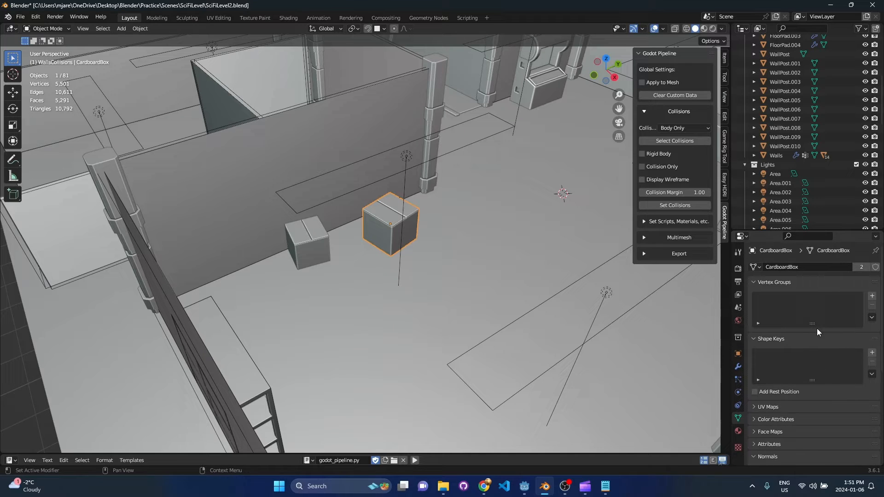
Give the right cardboard box a Box collision with Apply to Mesh ticked.
left_click(325, 248)
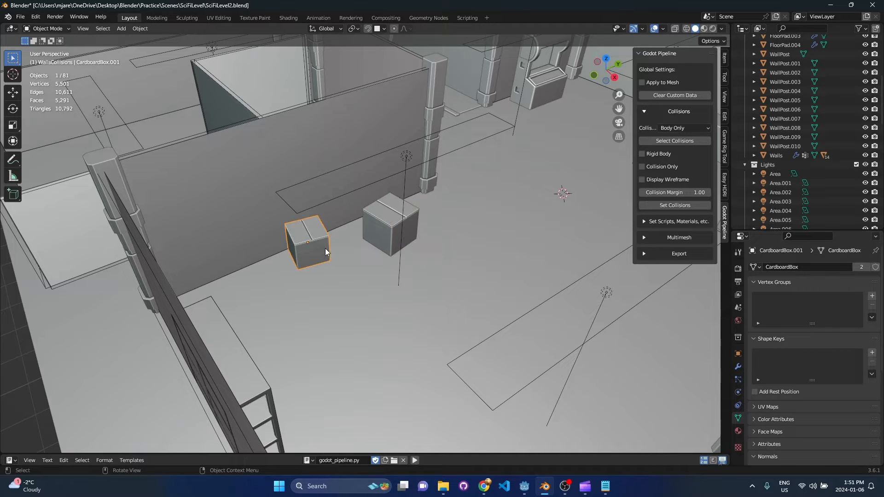
left_click(395, 231)
mouse_move(394, 232)
middle_mouse_down()
mouse_move(322, 234)
mouse_move(522, 283)
mouse_move(622, 268)
middle_mouse_up()
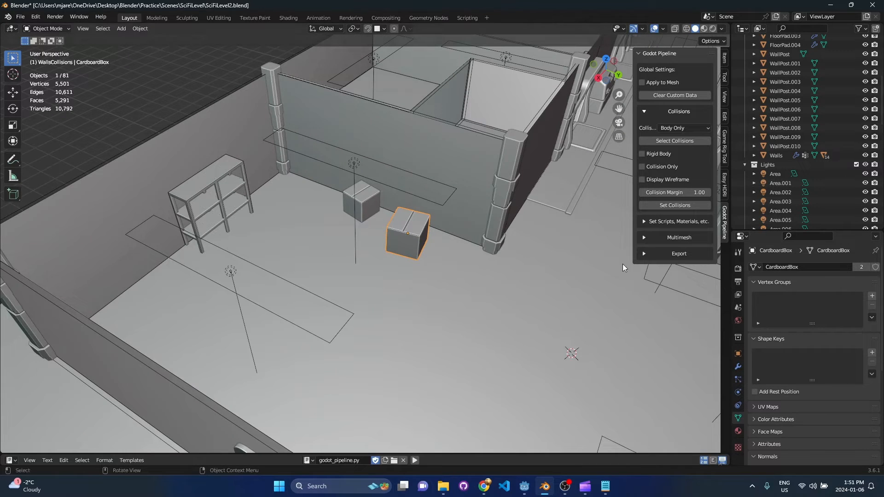
left_click(688, 130)
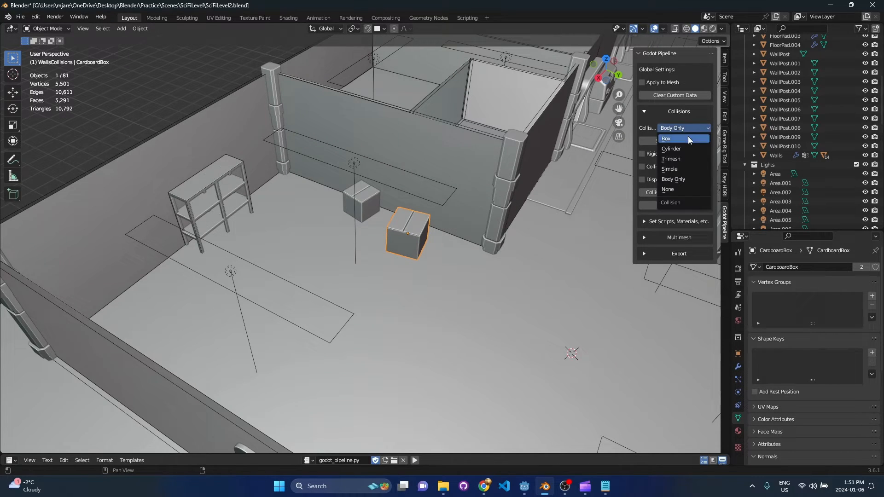
left_click(684, 160)
left_click(662, 82)
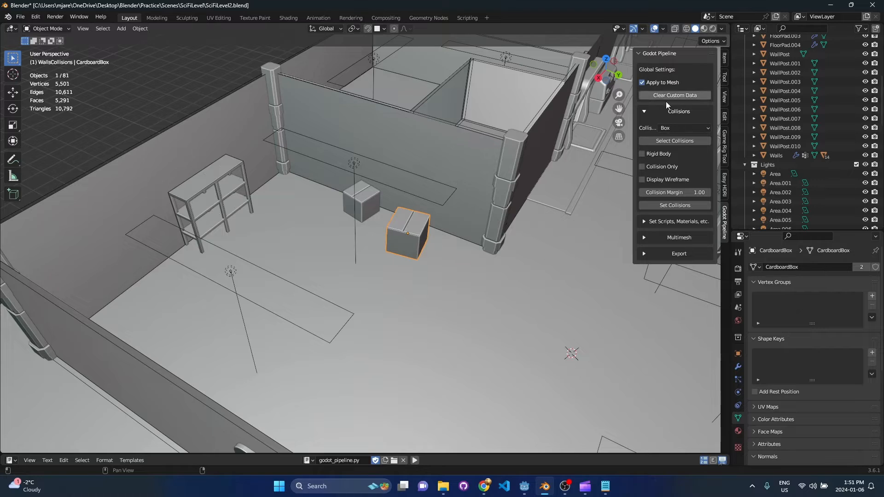
left_click(675, 205)
scroll(808, 405, "down", 5)
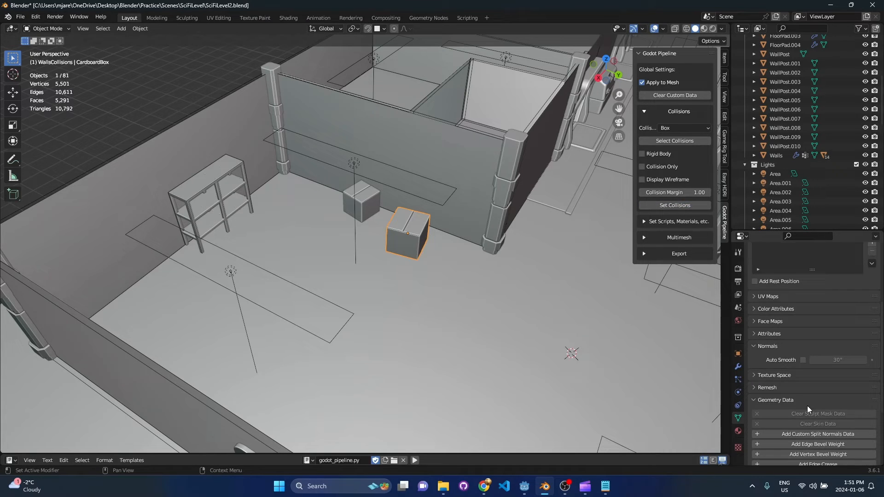
scroll(807, 405, "down", 5)
Compare the left and right cardboard boxes after applying the collision.
left_click(374, 207)
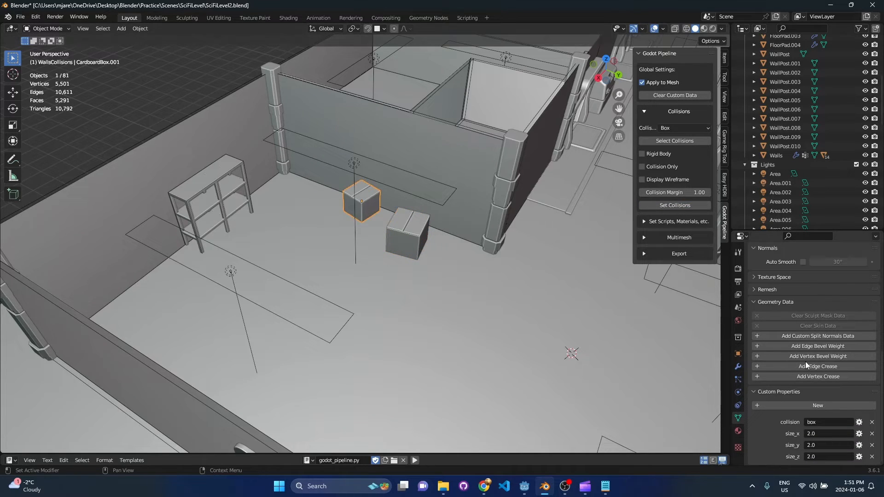
left_click(411, 241)
scroll(411, 242, "down", 3)
mouse_move(411, 242)
middle_mouse_down()
mouse_move(415, 265)
mouse_move(432, 243)
middle_mouse_up()
scroll(393, 299, "up", 2)
scroll(394, 302, "up", 2)
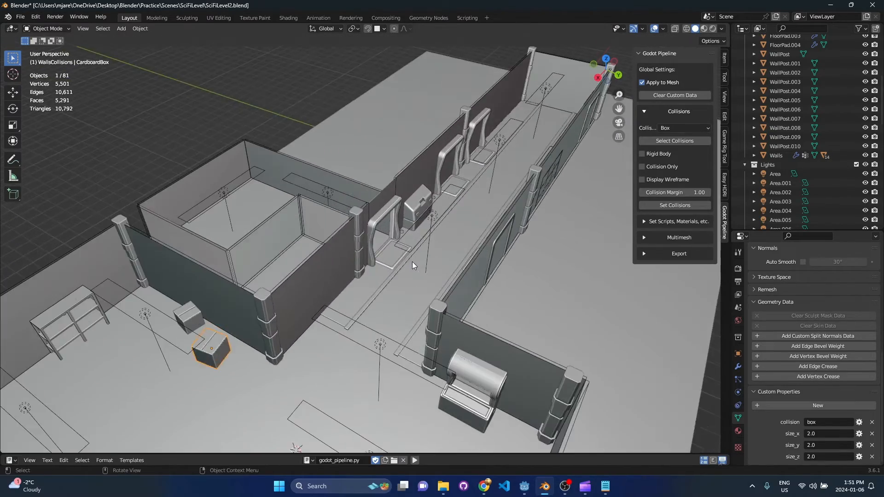
scroll(857, 178, "down", 1)
scroll(856, 176, "down", 2)
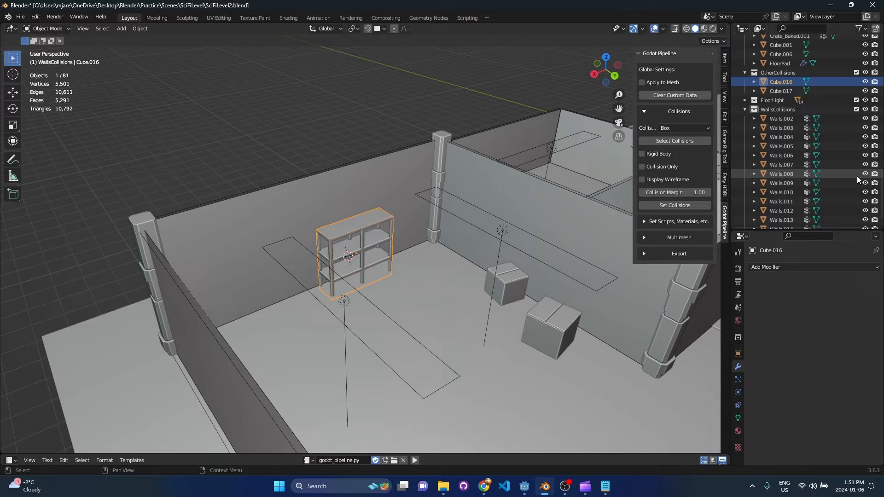
scroll(856, 176, "up", 2)
Delete the OtherCollisions collection hierarchy and select the bookshelf.
right_click(784, 110)
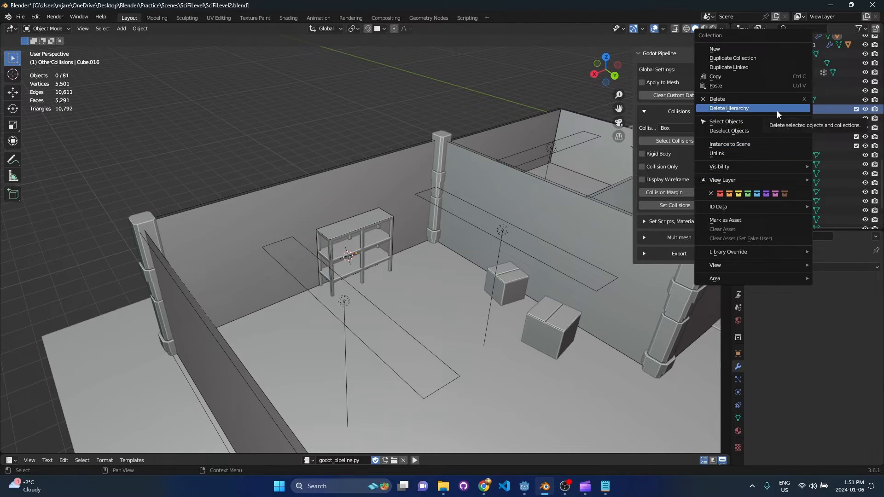
left_click(776, 108)
left_click(364, 225)
mouse_move(426, 238)
middle_mouse_down()
mouse_move(345, 239)
mouse_move(369, 242)
mouse_move(363, 246)
middle_mouse_up()
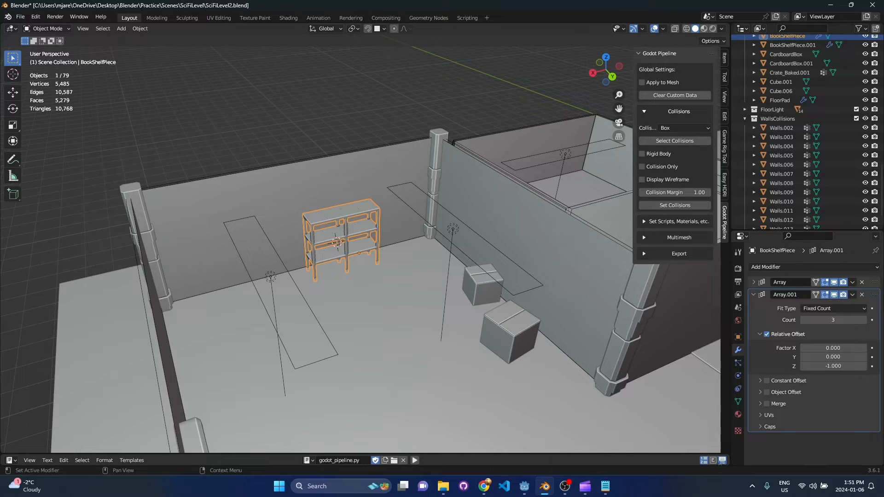
Try the bookshelf's Array modifier at four copies, then set it back to two.
left_click(752, 282)
scroll(811, 336, "down", 3)
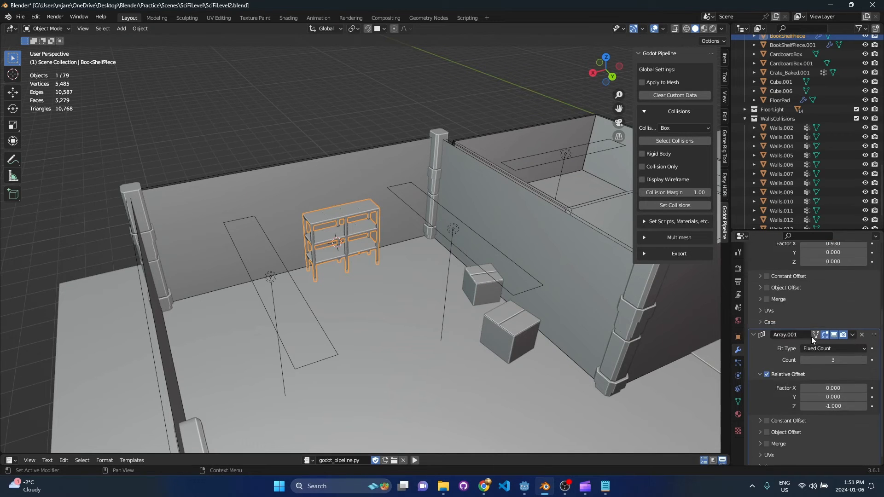
scroll(814, 340, "up", 2)
scroll(829, 329, "up", 1)
left_click(863, 308)
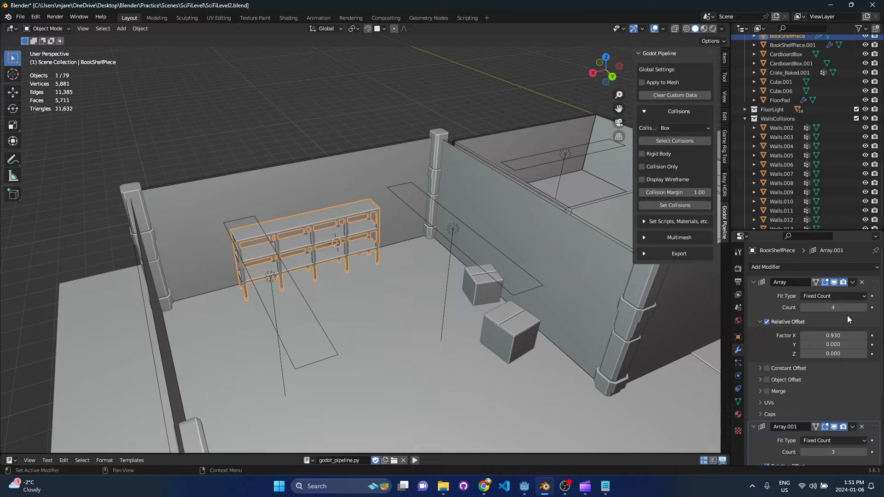
left_click(804, 307)
left_click(804, 307)
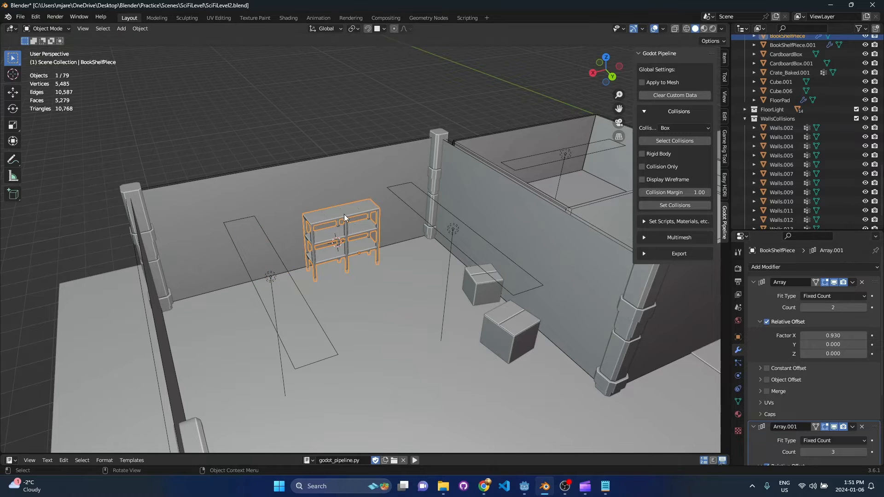
Add a cube at the bookshelf and scale it up to enclose it.
key("shift+a")
mouse_move(353, 224)
left_click(395, 237)
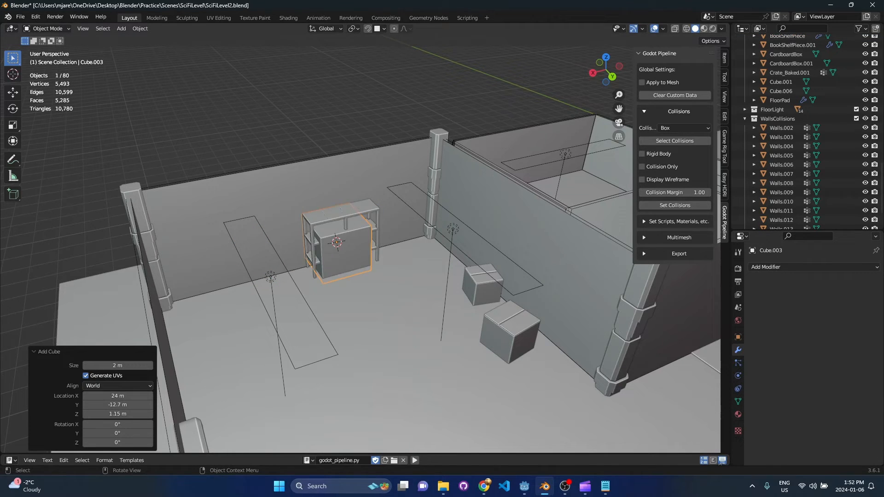
key("s")
left_click(462, 248)
Shrinkwrap the cube onto BookShelfPiece and apply the modifier.
left_click(779, 268)
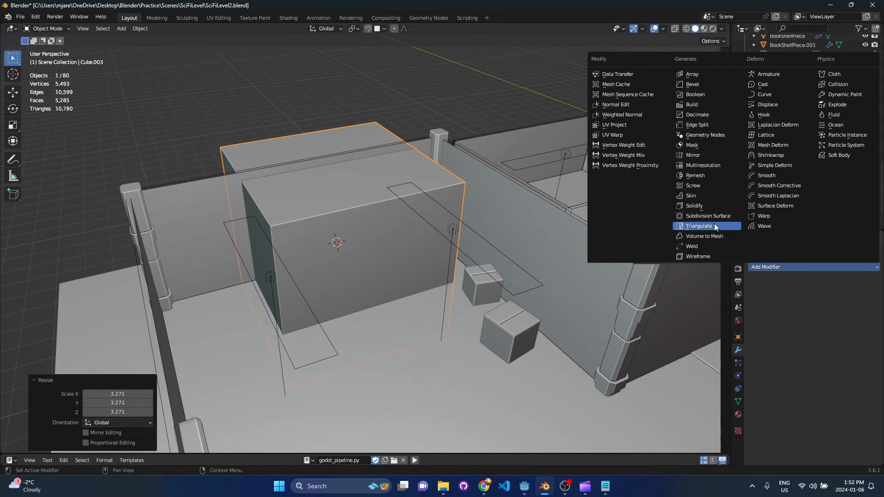
left_click(779, 156)
left_click(861, 318)
key("alt+z")
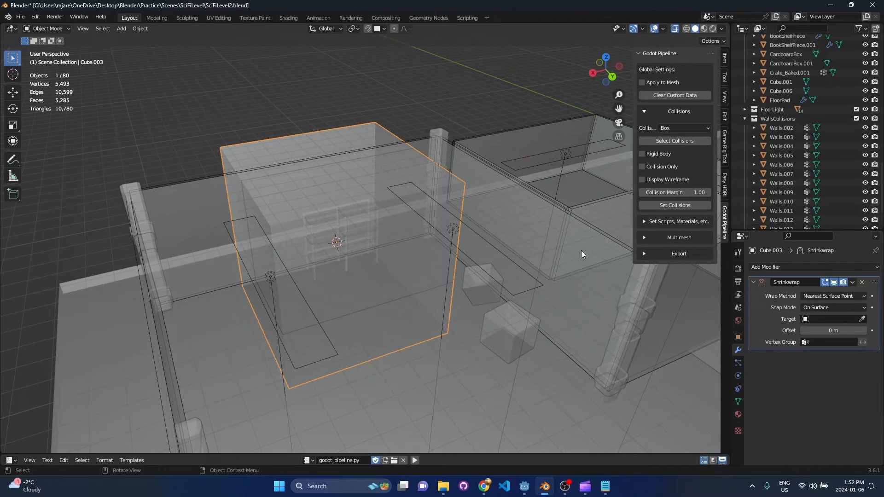
left_click(359, 207)
left_click(851, 282)
left_click(829, 293)
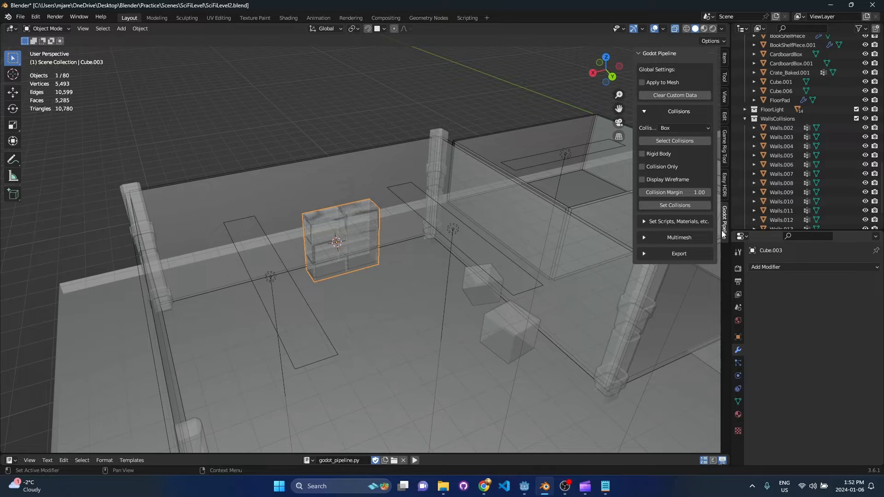
Return to solid shading and save the level file.
key("alt+z")
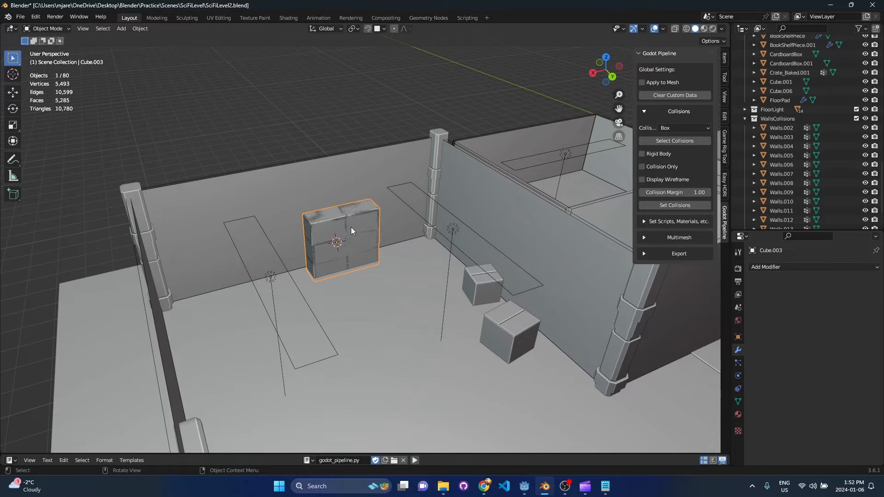
middle_click_drag(351, 227, 381, 236)
key("ctrl+s")
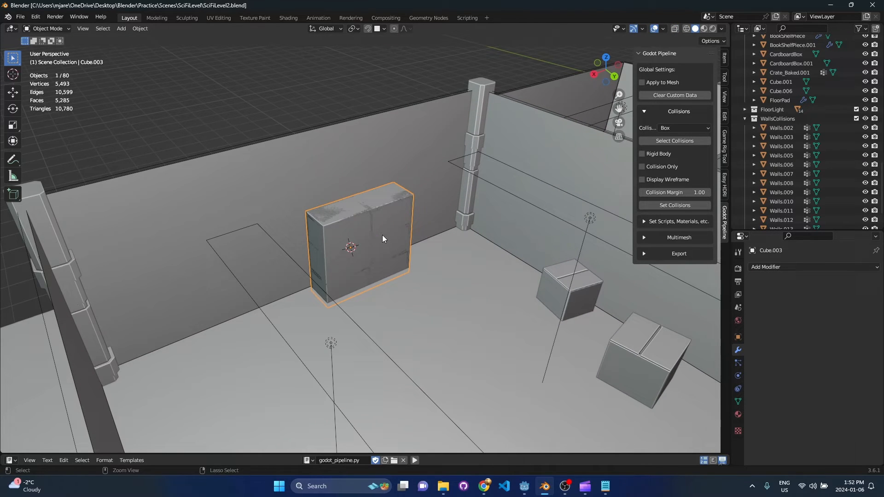
Make Cube.003 a collision-only wireframe, move it to new BookshelfCollisions, then select the bookshelf.
left_click(662, 168)
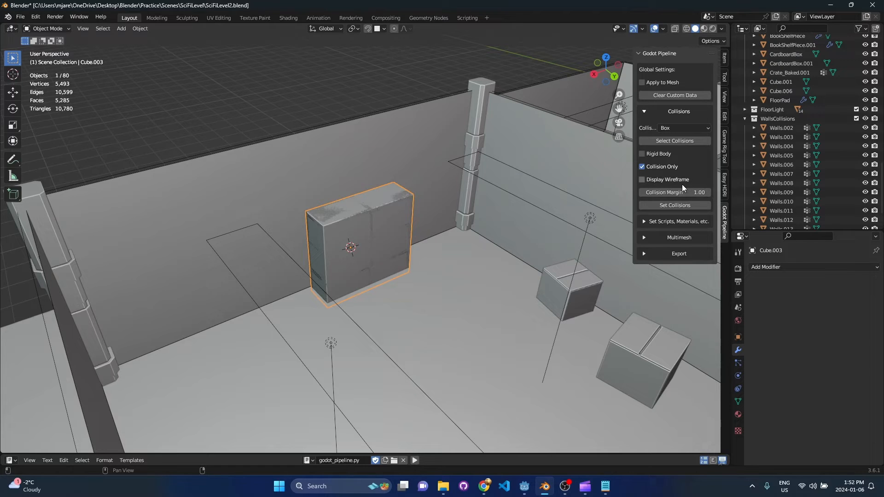
left_click(685, 205)
key("m")
left_click(362, 248)
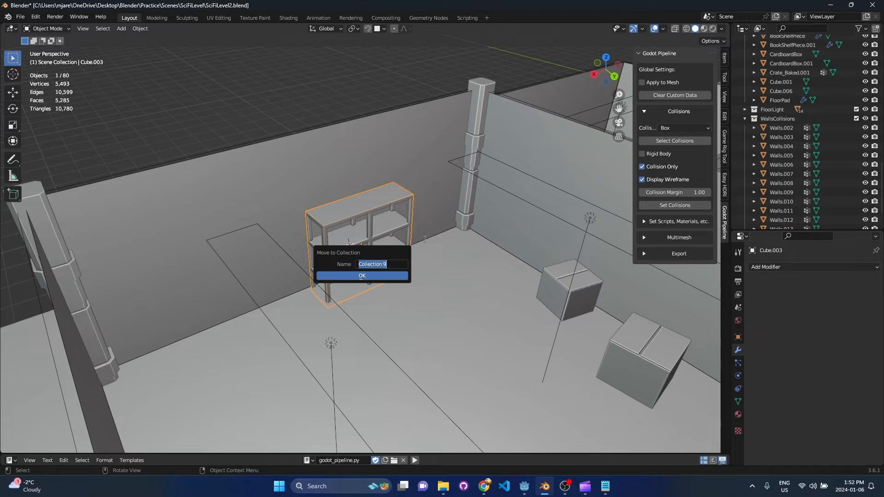
type("BookshelfCollisions")
key("Return")
left_click(407, 238)
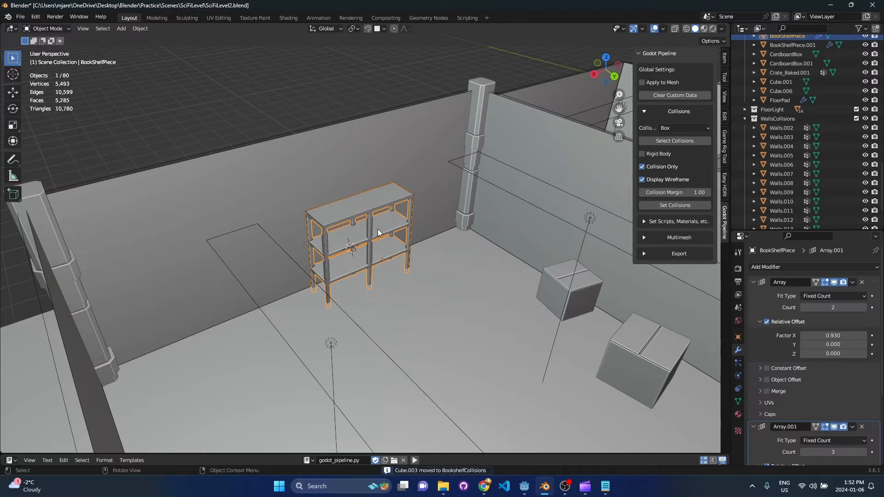
left_click(738, 336)
scroll(858, 426, "down", 5)
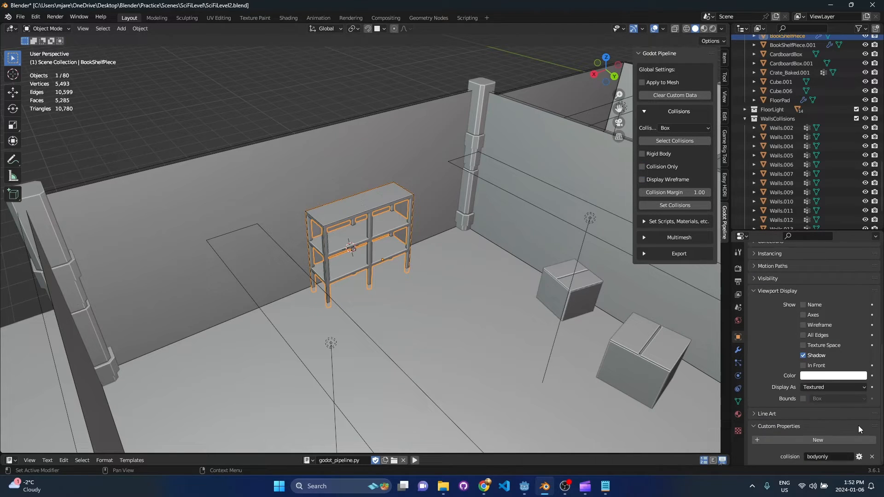
Set BookShelfPiece to Body Only collision with Set Collisions.
left_click(685, 129)
left_click(680, 192)
left_click(678, 204)
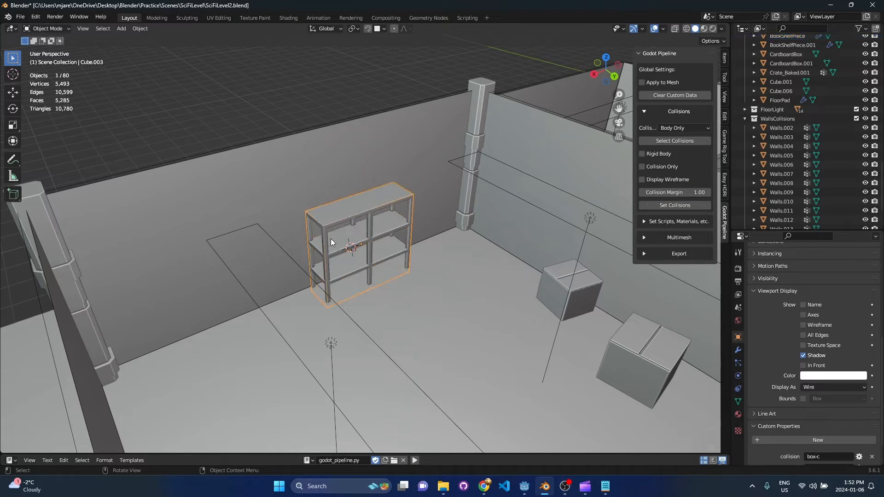
Parent the collision cube Cube.003 to BookShelfPiece.
key("alt+h")
key("ctrl+p")
left_click(347, 242)
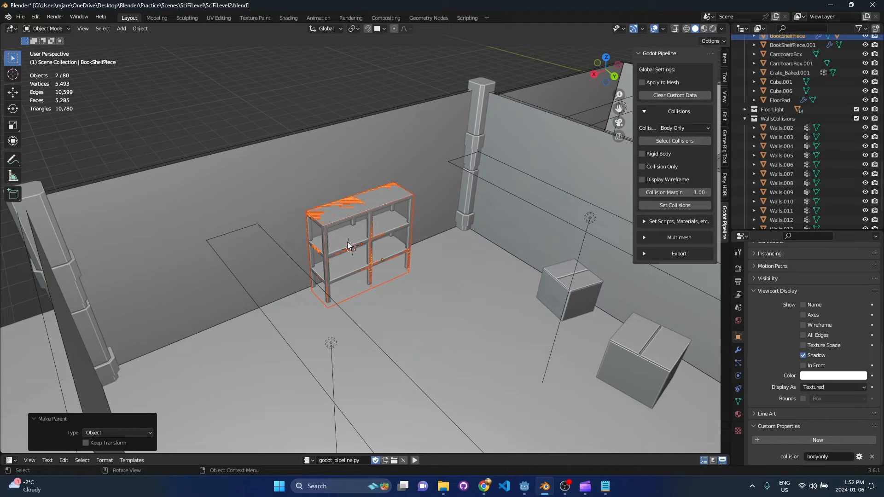
scroll(773, 177, "up", 4)
left_click(753, 110)
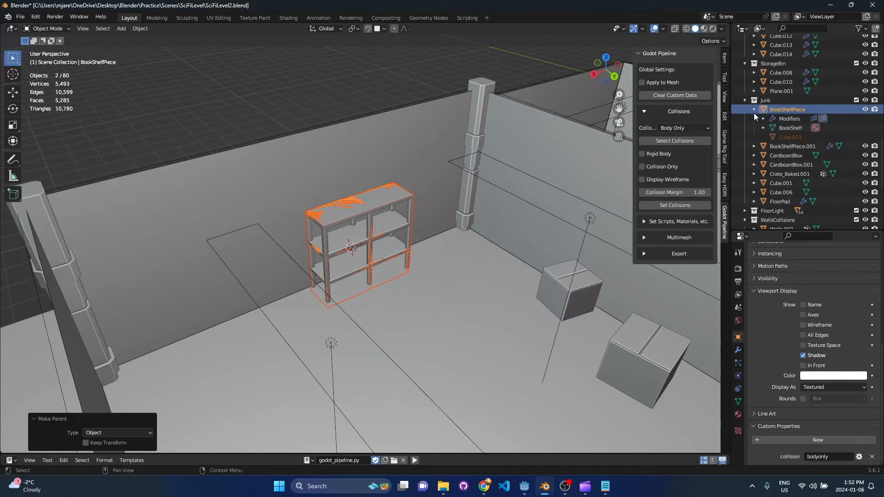
left_click(781, 111)
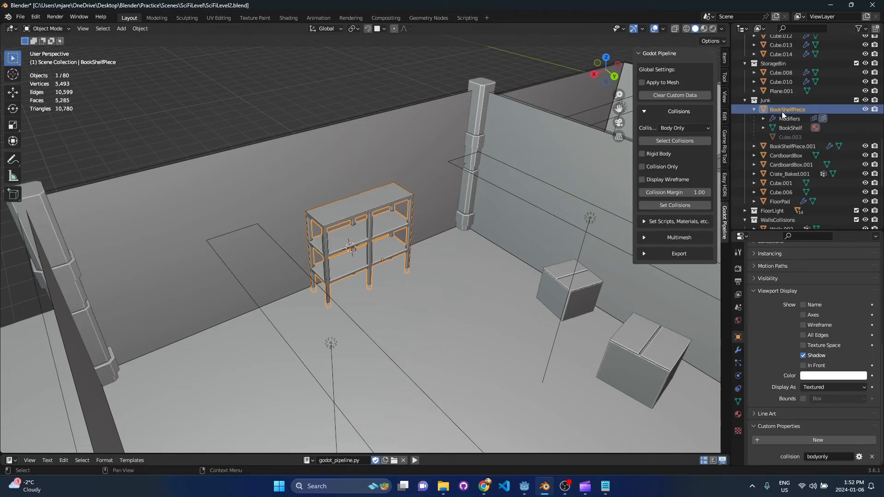
scroll(515, 238, "down", 5)
Select the second bookshelf, BookShelfPiece.001, in the corridor.
mouse_move(543, 241)
middle_mouse_down()
mouse_move(378, 270)
mouse_move(424, 253)
mouse_move(402, 275)
middle_mouse_up()
scroll(347, 244, "up", 3)
mouse_move(348, 244)
middle_mouse_down()
mouse_move(361, 259)
mouse_move(445, 290)
mouse_move(404, 266)
middle_mouse_up()
scroll(404, 249, "up", 3)
left_click(404, 252)
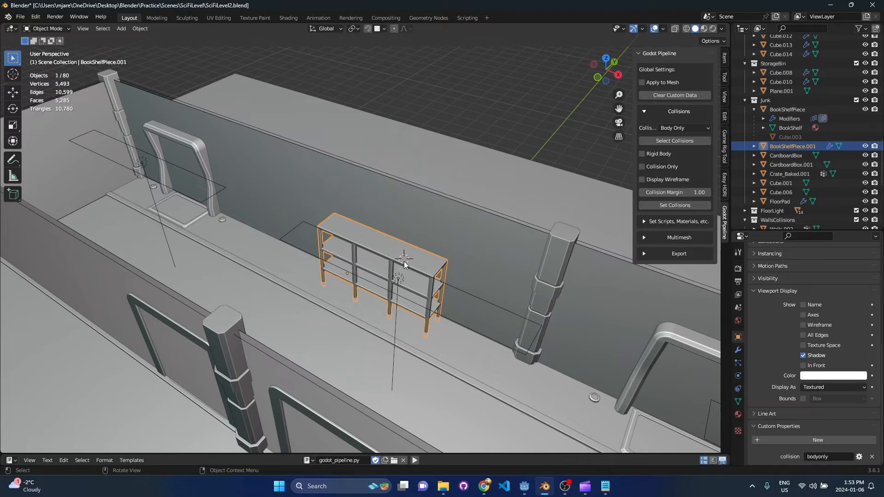
Add a cube at the second bookshelf and scale it up.
key("shift+a")
left_click(460, 260)
key("s")
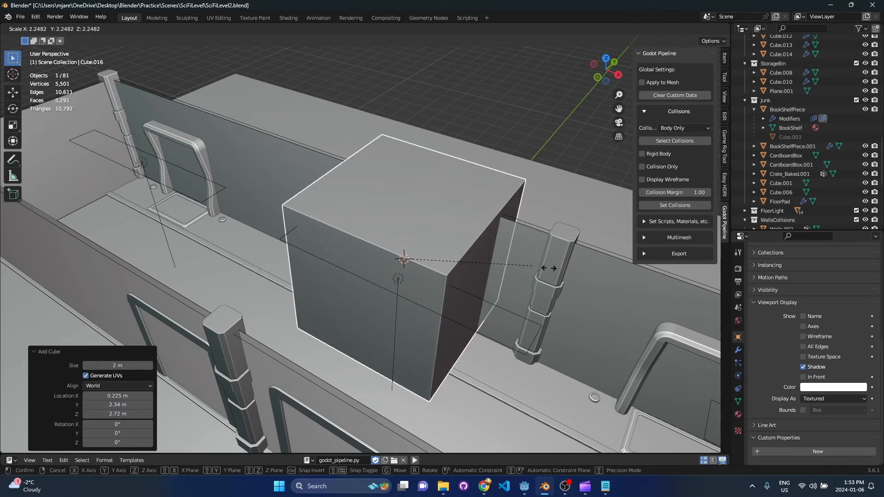
left_click(615, 275)
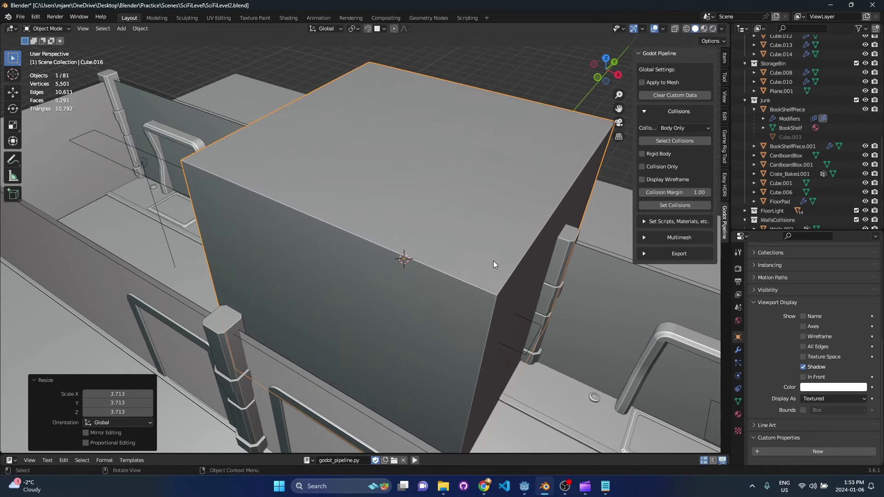
Shrinkwrap the cube onto BookShelfPiece.001 via the eyedropper and apply the modifier.
left_click(737, 349)
left_click(780, 267)
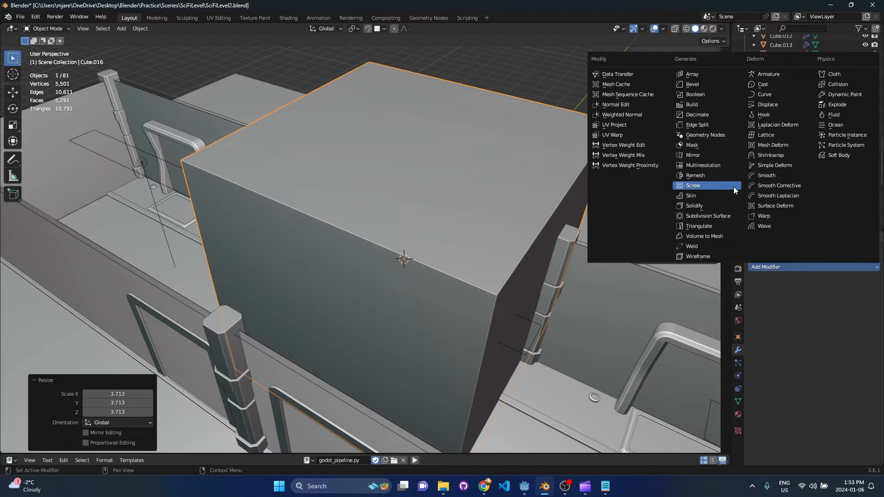
left_click(776, 155)
key("alt+z")
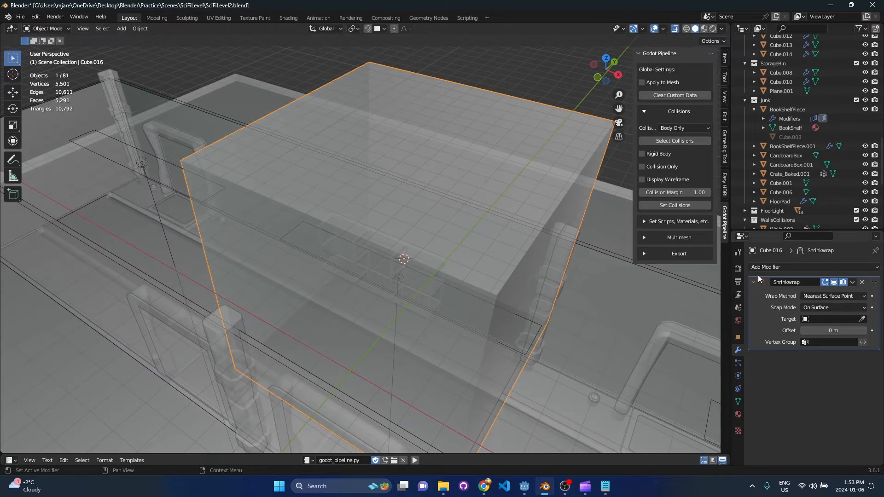
left_click(861, 318)
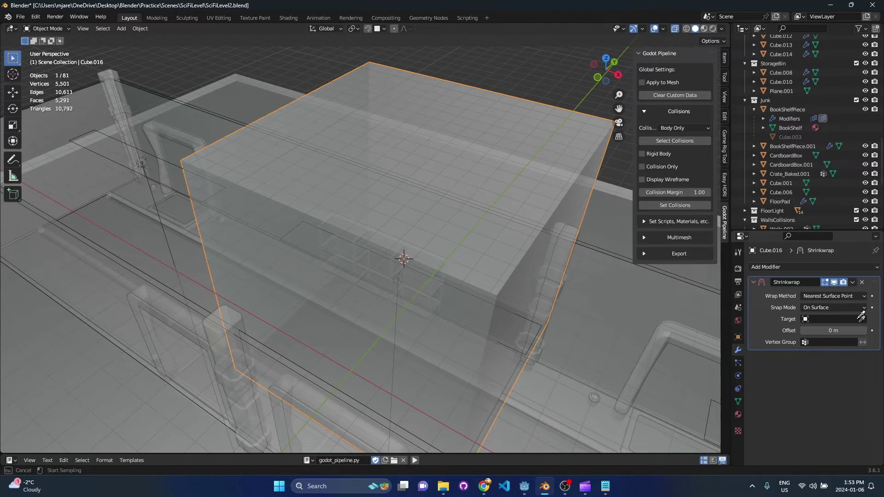
left_click(378, 246)
left_click(852, 282)
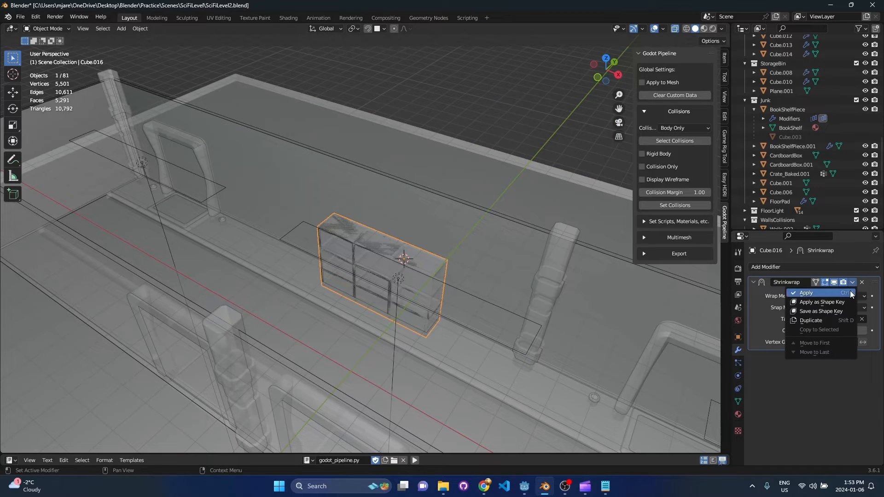
left_click(828, 293)
key("alt+z")
scroll(407, 262, "up", 2)
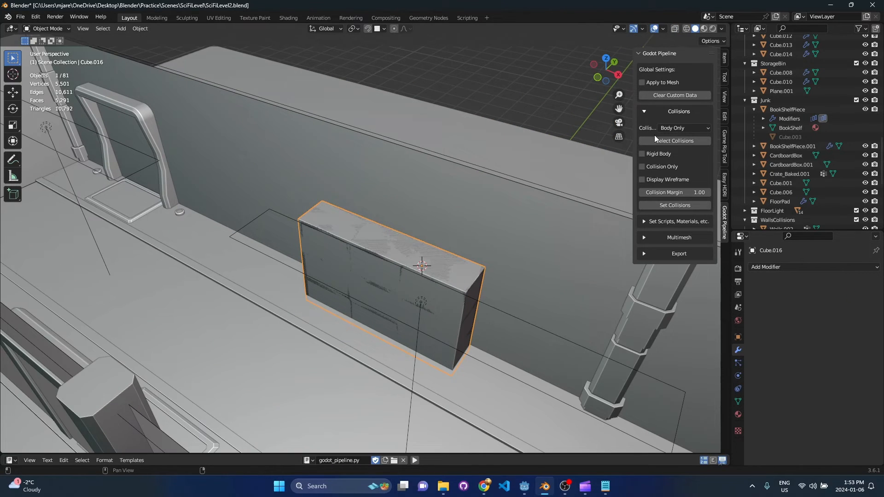
Give Cube.016 a Box collision and move it into BookshelfCollisions.
left_click(688, 129)
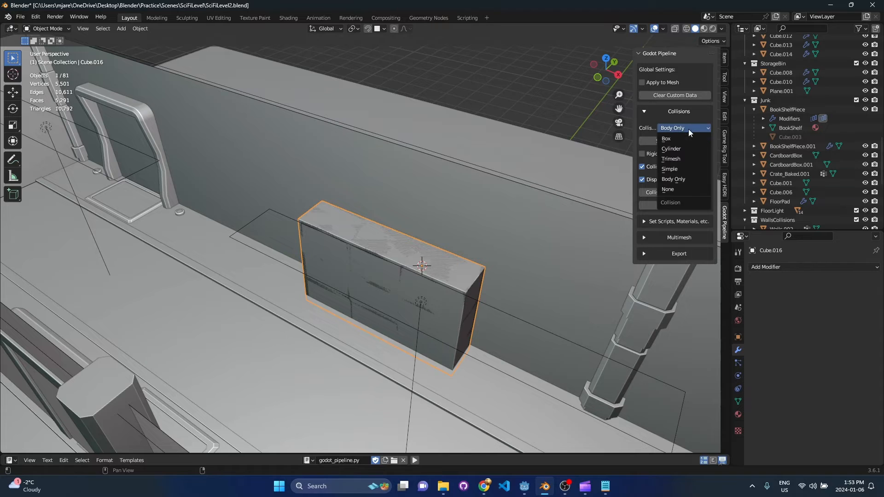
left_click(686, 153)
left_click(686, 207)
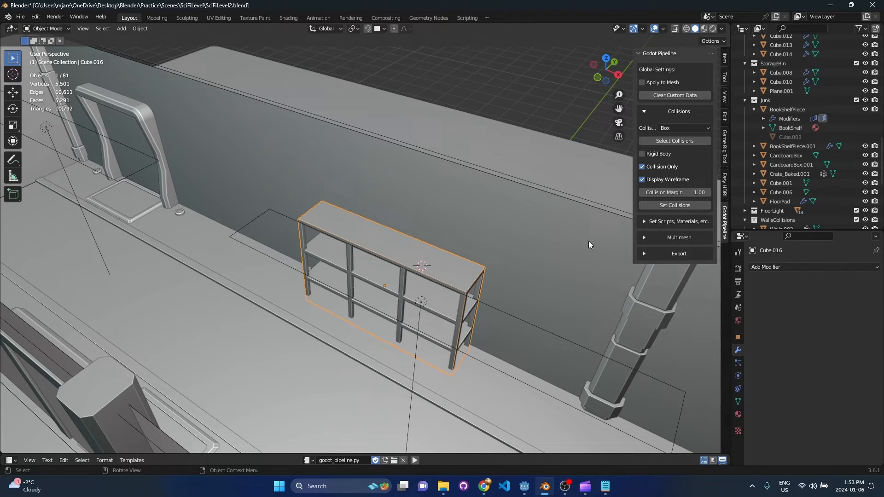
key("m")
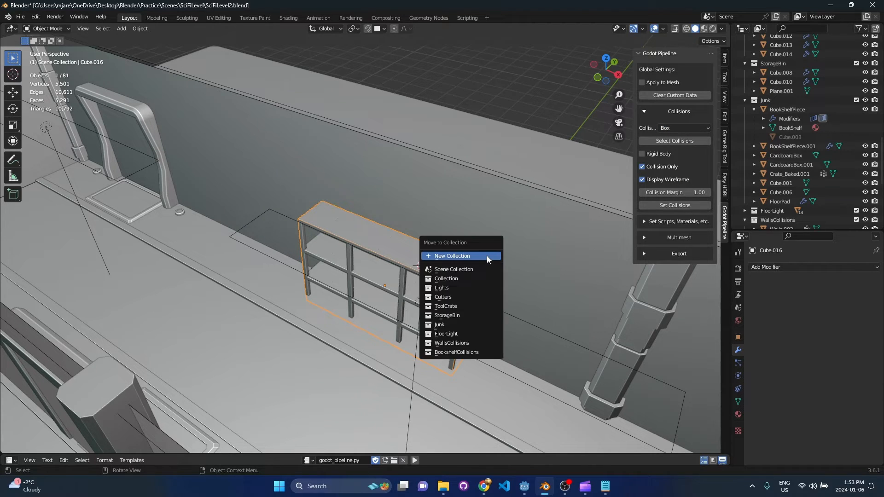
left_click(465, 351)
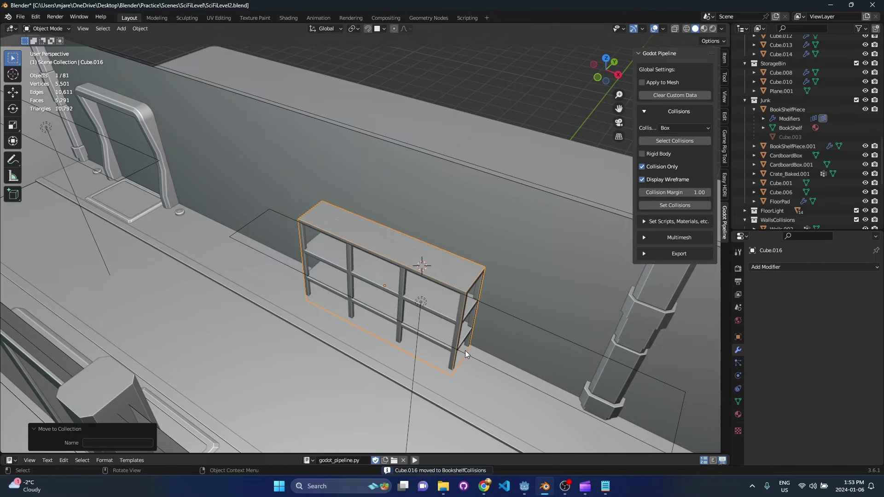
Keep BookShelfPiece.001 as body-only collision and check its object properties.
left_click(452, 320)
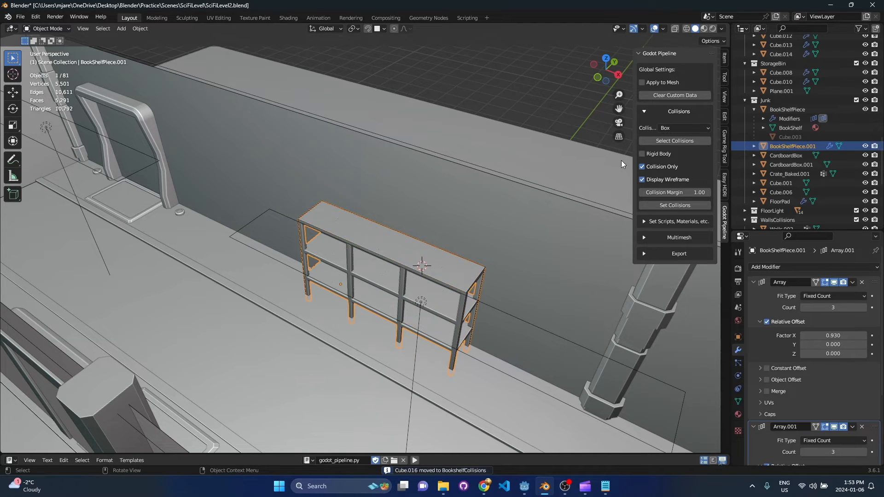
left_click(683, 128)
left_click(680, 178)
left_click(738, 337)
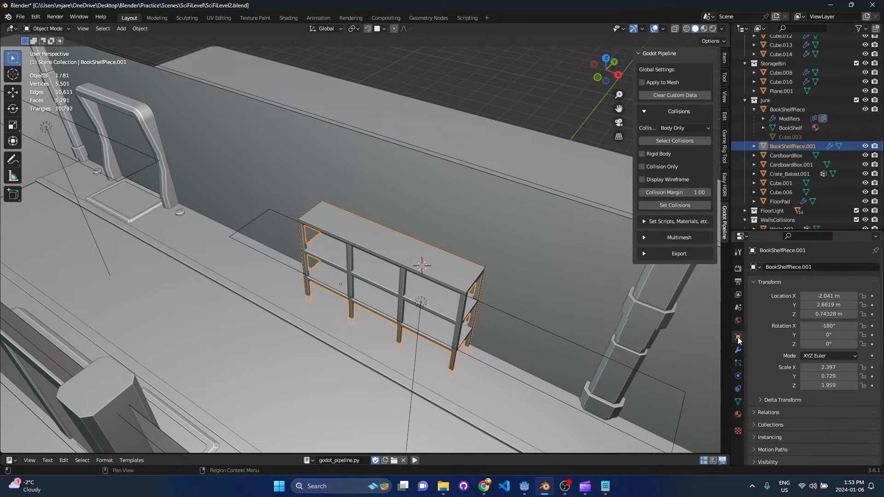
scroll(813, 415, "down", 5)
scroll(843, 453, "down", 5)
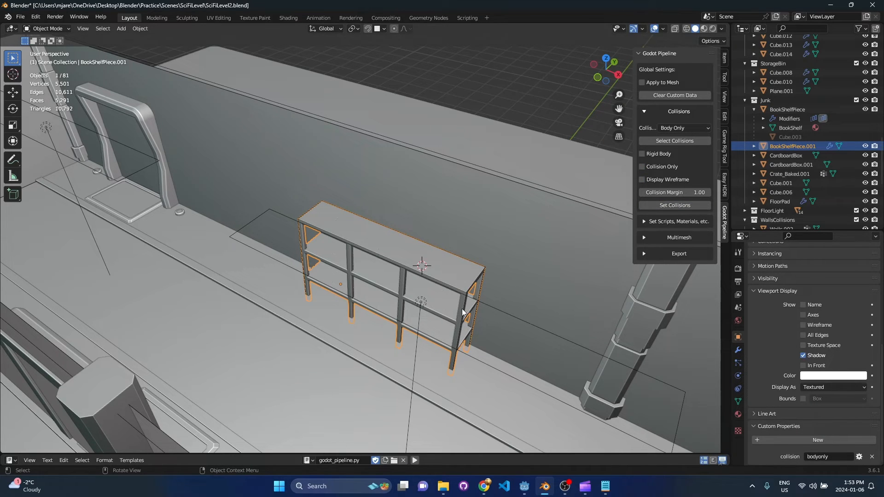
scroll(801, 208, "down", 5)
scroll(797, 205, "down", 3)
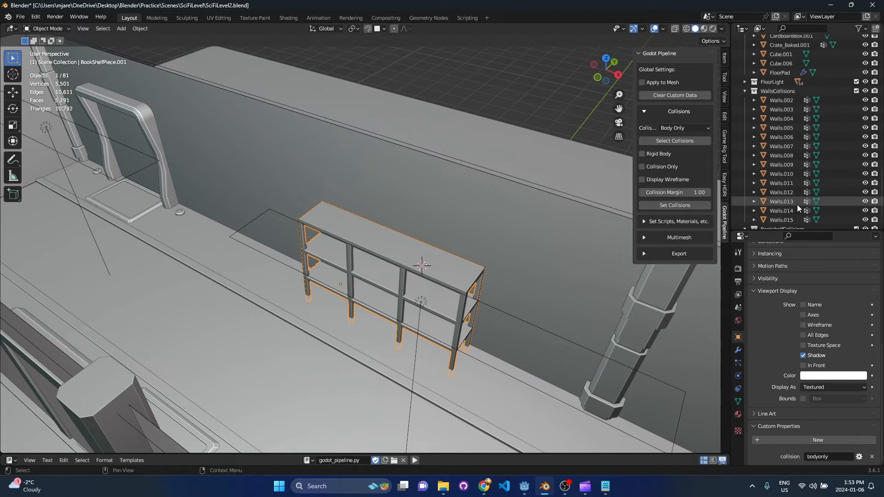
scroll(799, 205, "down", 3)
Review the block and bookshelf settings, export for Godot, and switch to the Godot editor.
left_click(787, 219)
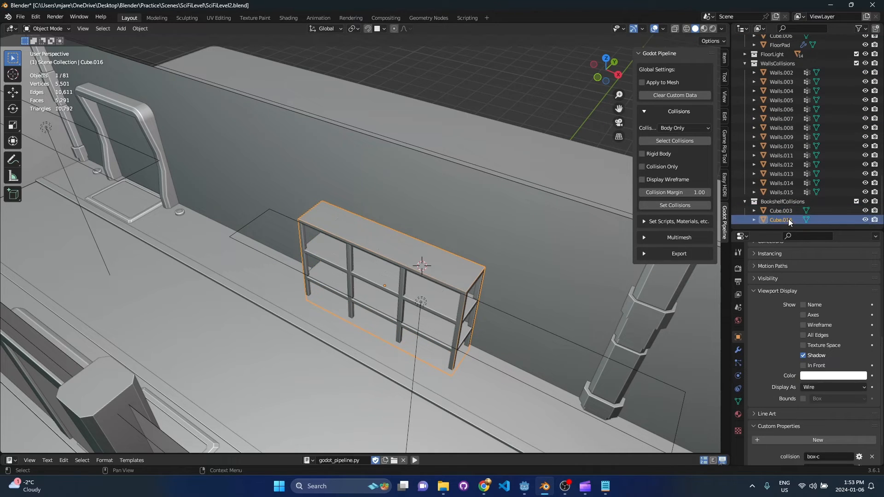
scroll(794, 196, "up", 5)
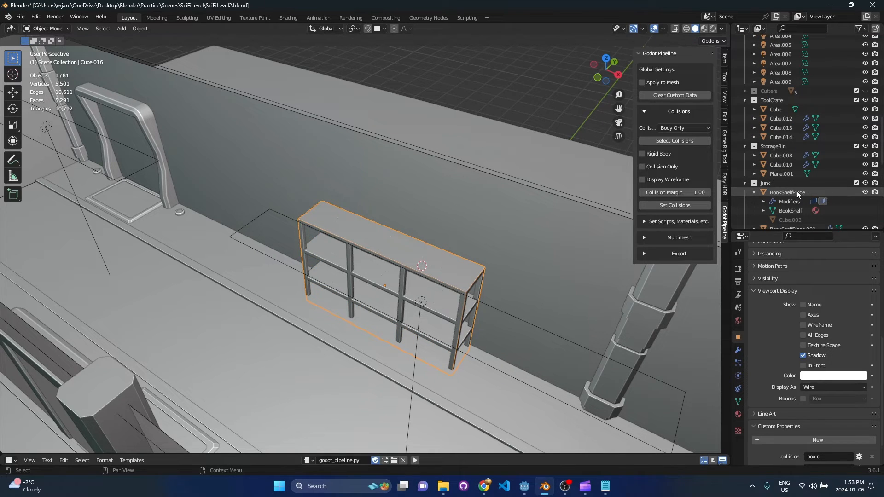
scroll(788, 193, "down", 2)
left_click(788, 192)
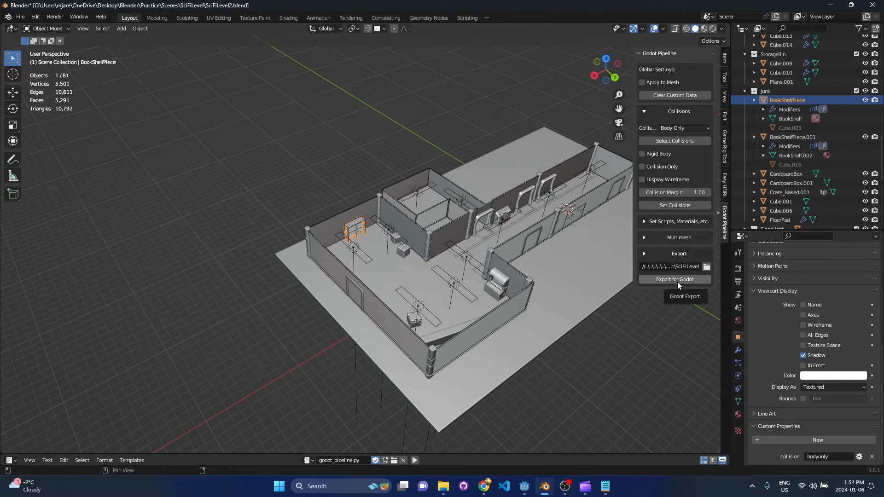
left_click(678, 281)
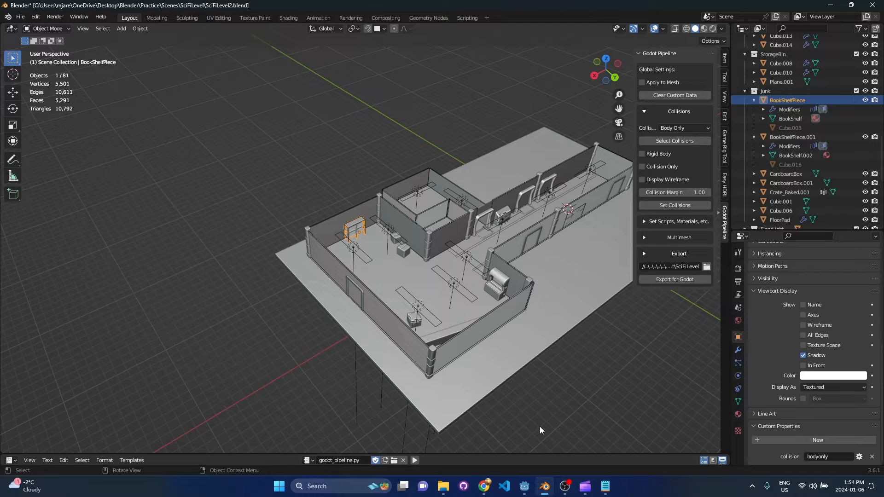
left_click(524, 486)
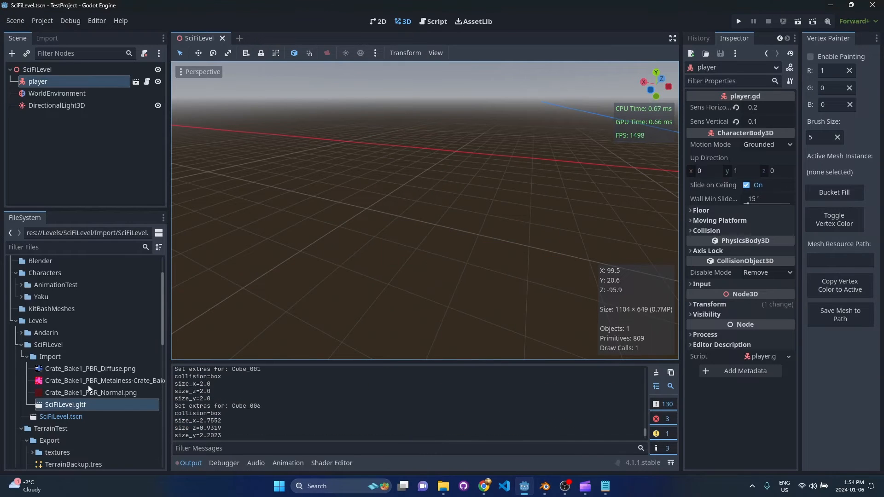
Drag SciFiLevel.gltf into the scene tree and make the new node local.
left_click_drag(78, 409, 41, 71)
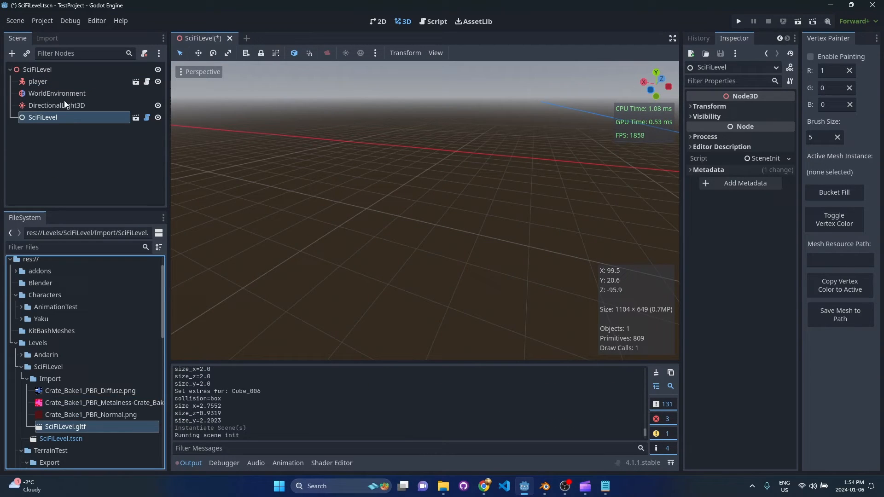
right_click(61, 121)
left_click(98, 419)
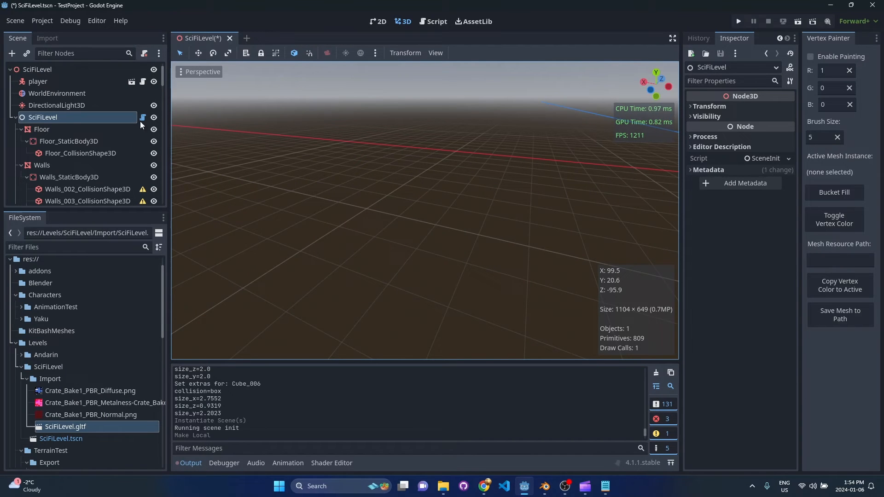
Frame the imported level and fly the view down into it to inspect.
key("f")
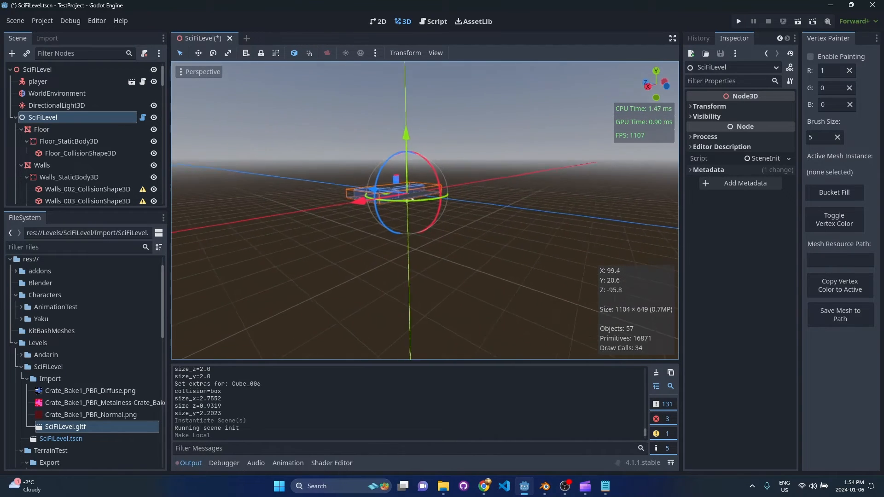
middle_click_drag(425, 211, 442, 229)
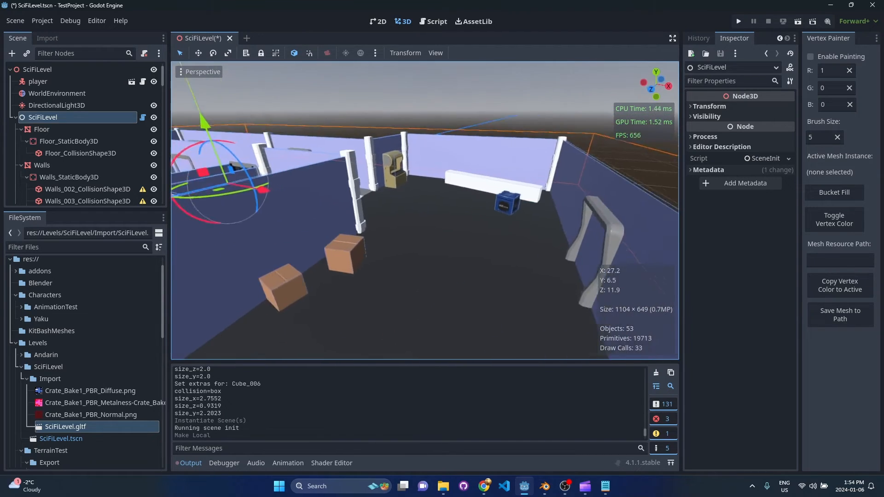
right_click_drag(425, 211, 425, 211)
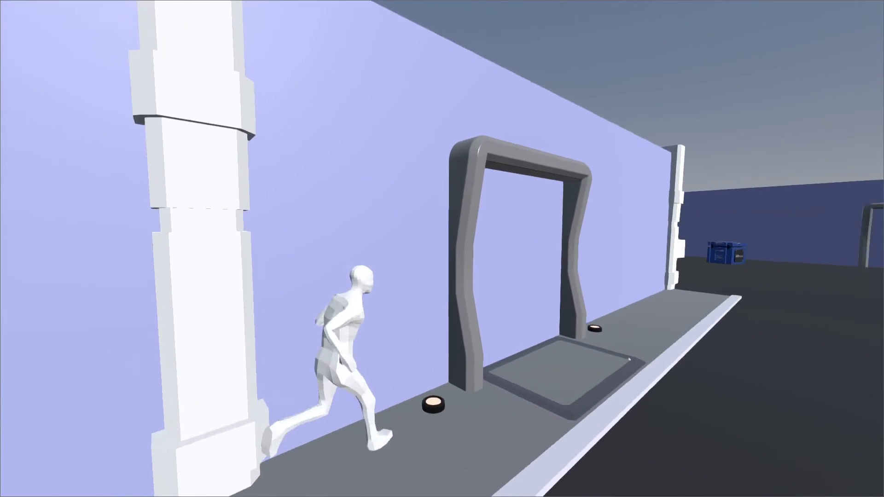
Run the character through the doorway, around the pillar and over the blue crate, then stop the game.
key("Up")
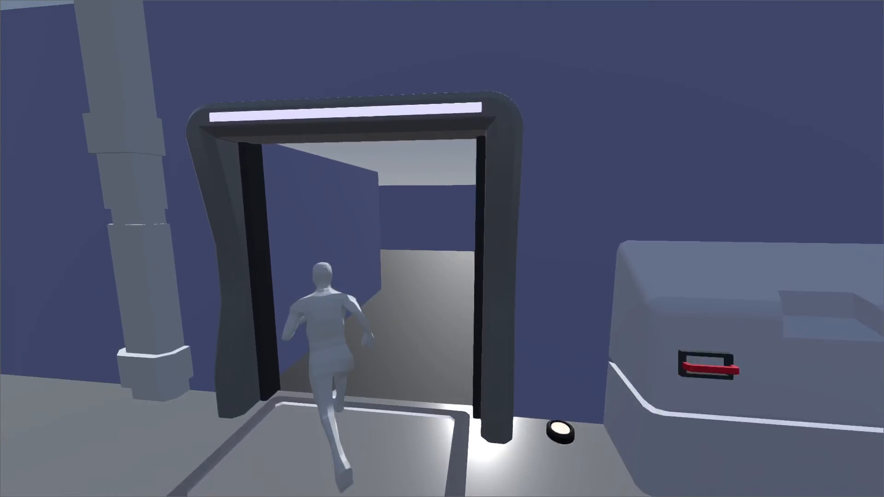
key("Left")
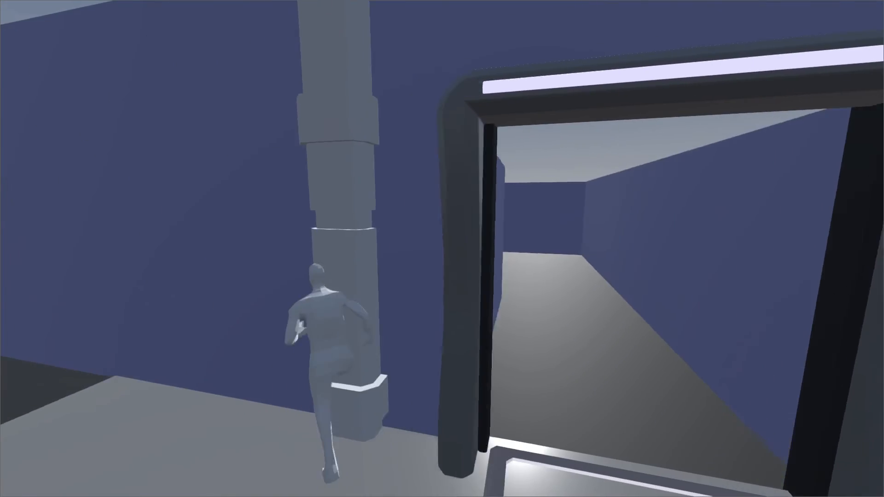
key("Up")
key("Up")
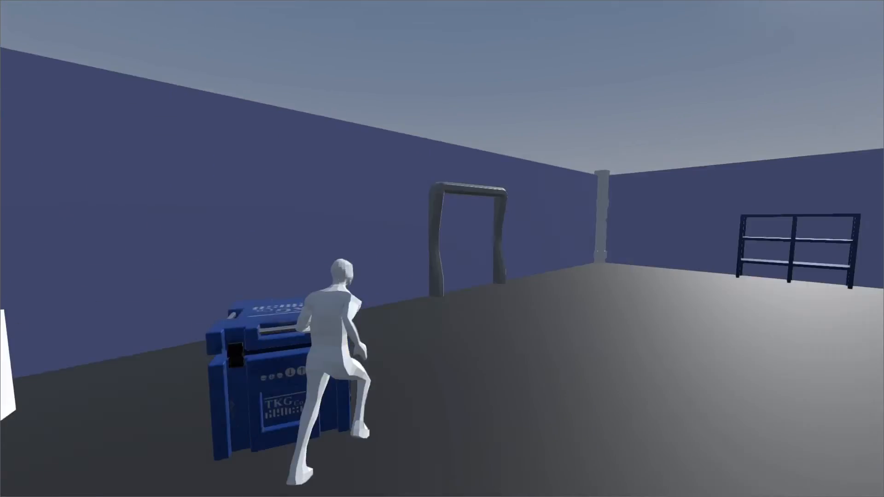
key("Up")
key("Up")
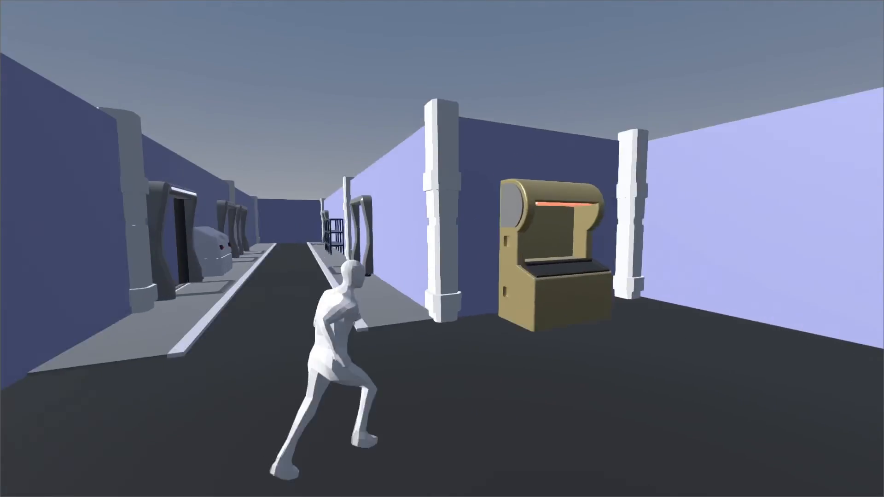
key("F8")
Move the bookshelf to a new floor spot in Blender and switch the viewport to plain solid shading.
left_click(545, 486)
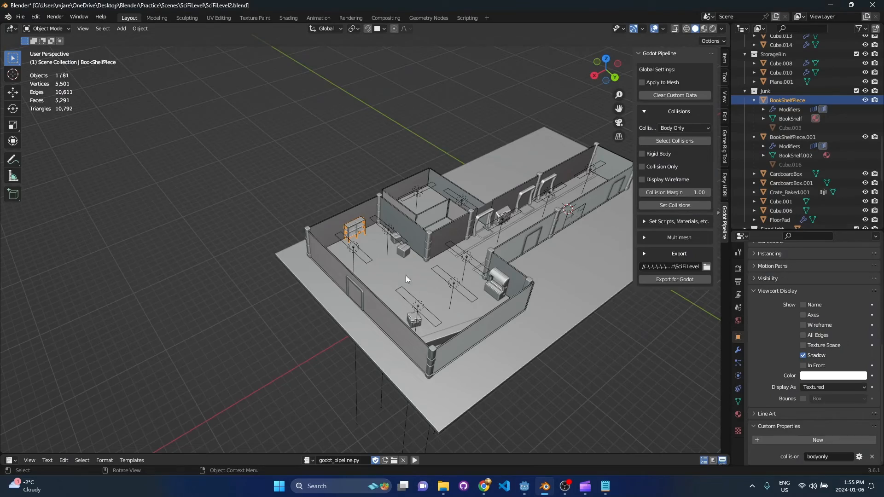
scroll(367, 240, "up", 5)
scroll(367, 240, "up", 2)
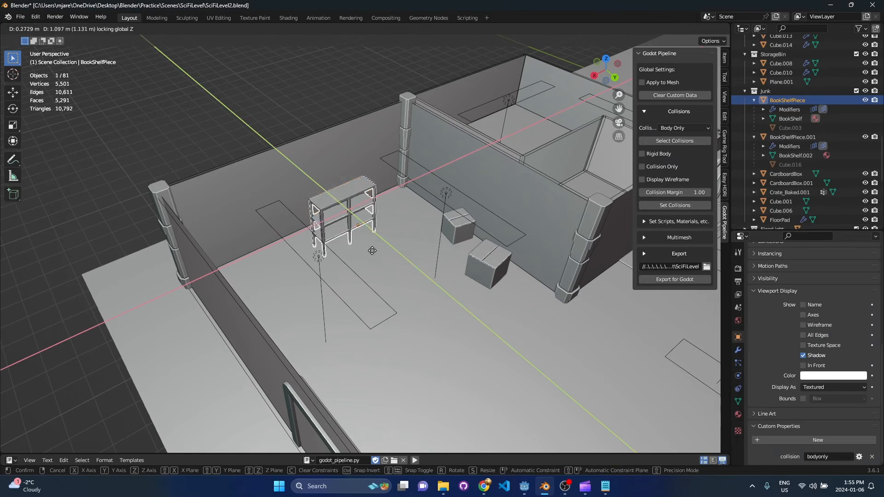
left_click_drag(352, 223, 439, 344)
key("z")
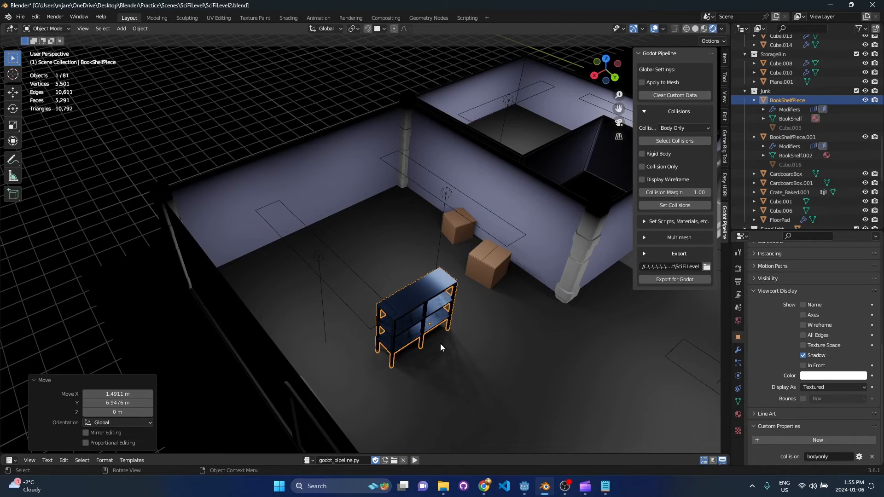
key("alt+z")
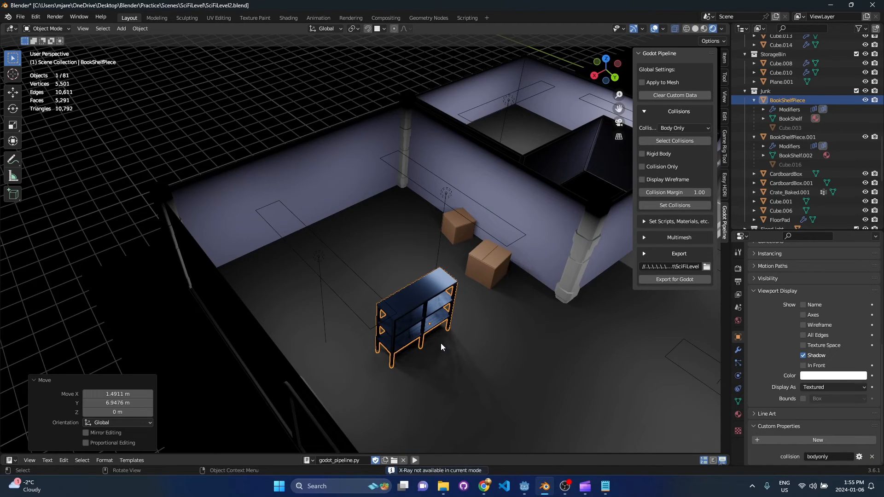
key("z")
left_click(494, 345)
key("alt+z")
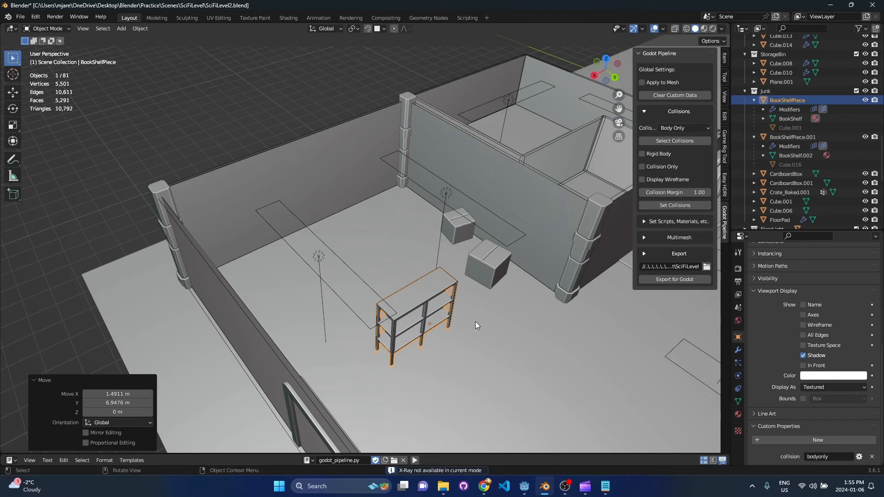
scroll(468, 324, "down", 3)
scroll(469, 324, "down", 2)
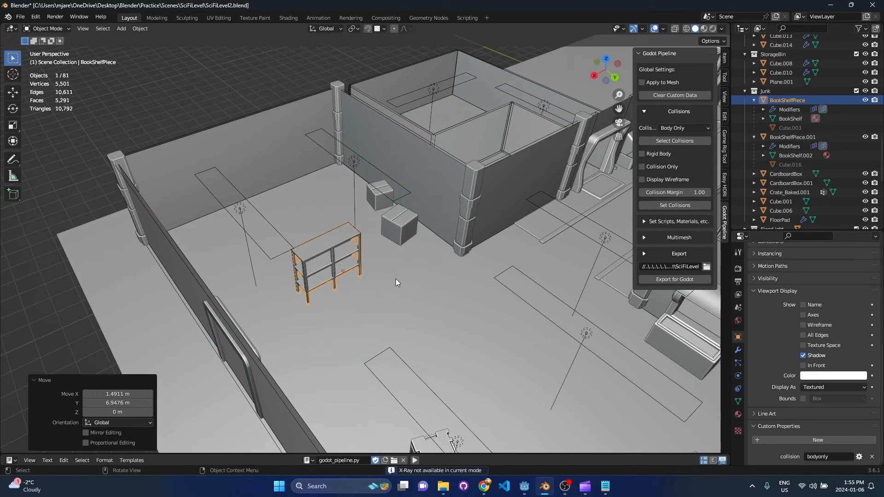
Rotate the bookshelf around the vertical axis, then save and export the level for Godot.
key("r")
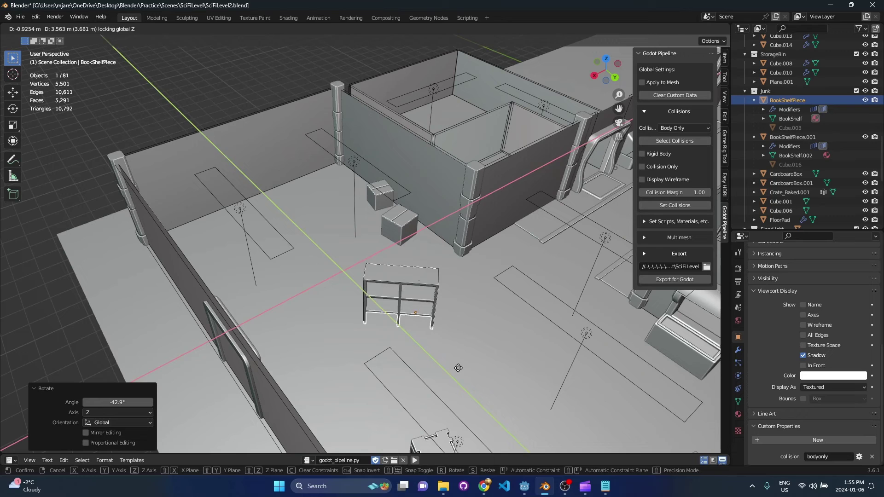
left_click(651, 280)
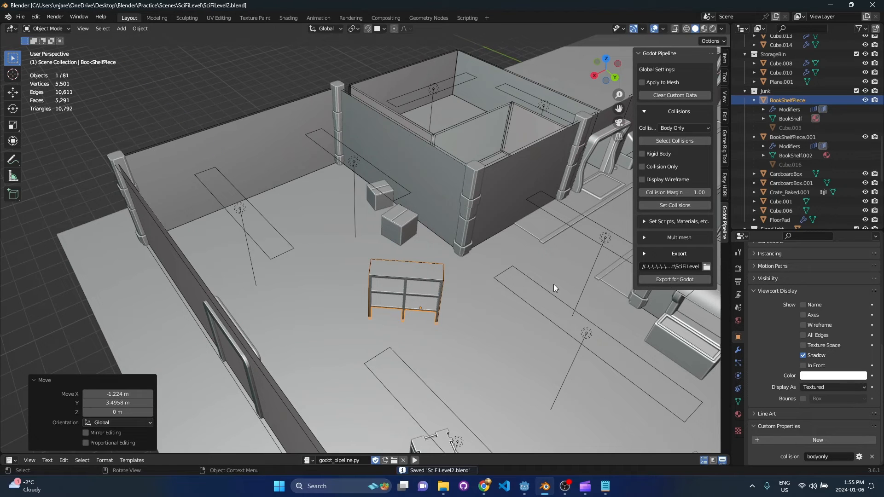
Delete the old SciFiLevel node and add a fresh local instance of SciFiLevel.gltf.
left_click(524, 486)
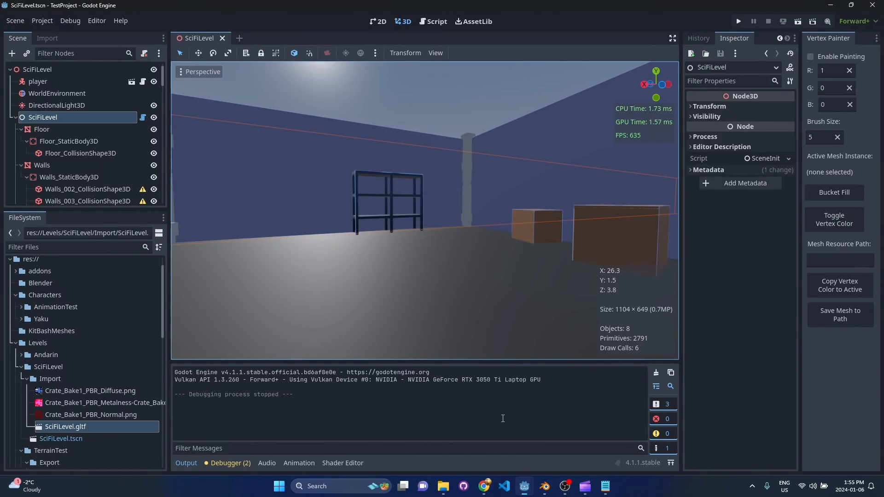
scroll(104, 163, "down", 1)
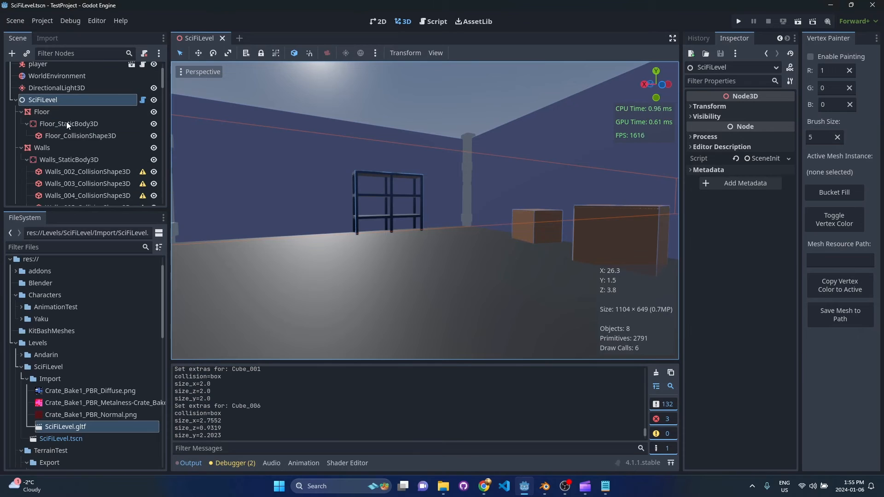
key("Delete")
key("Return")
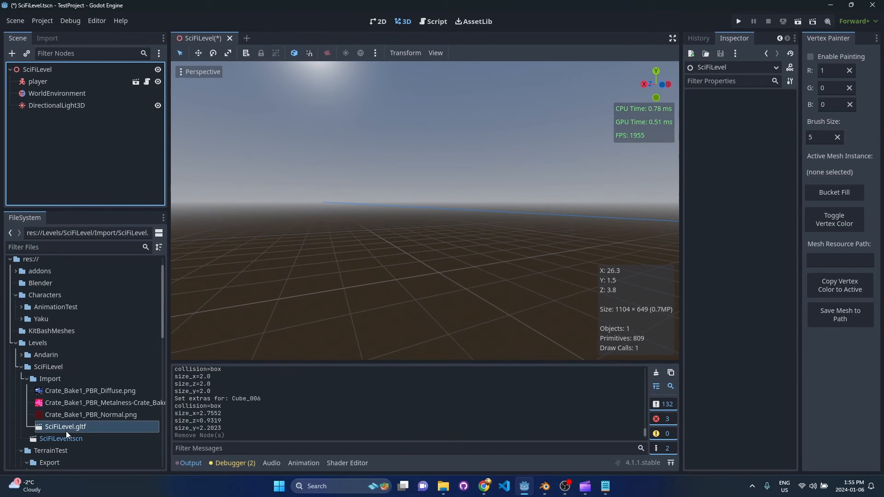
left_click_drag(40, 73, 40, 73)
right_click(44, 117)
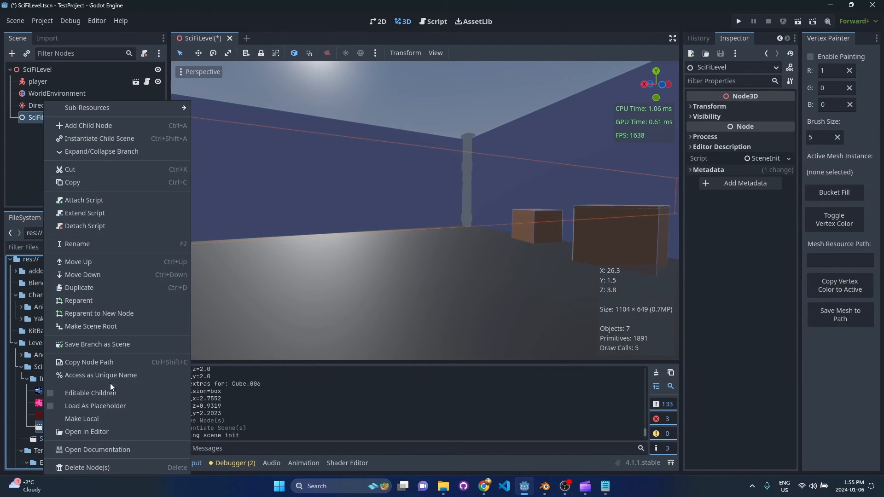
left_click(115, 420)
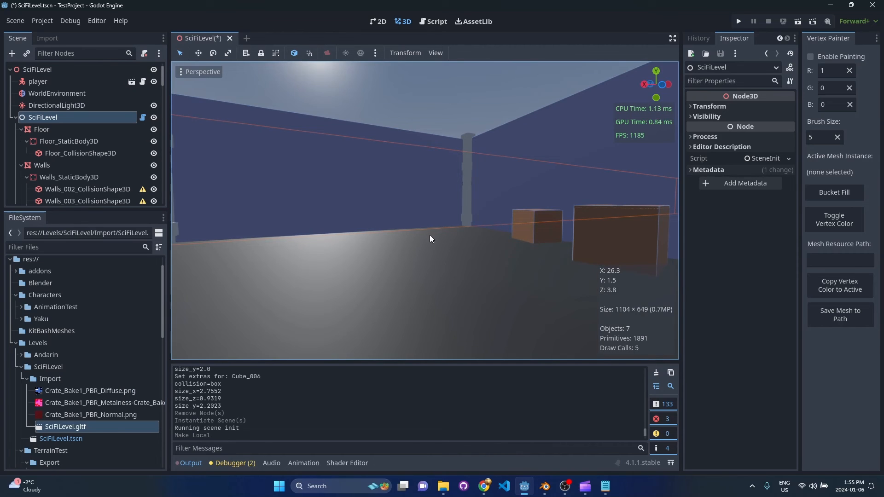
Fly the editor camera into the level and tilt down over the room.
middle_click_drag(431, 239, 487, 249)
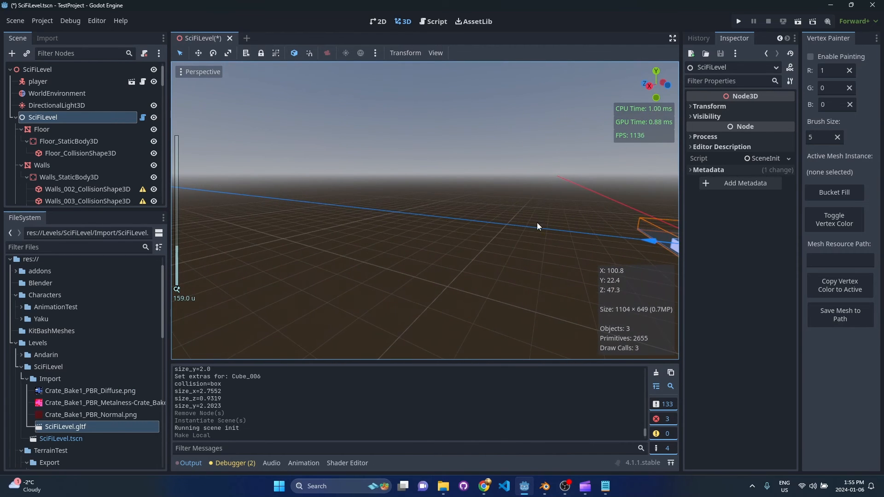
right_click_drag(592, 219, 663, 221)
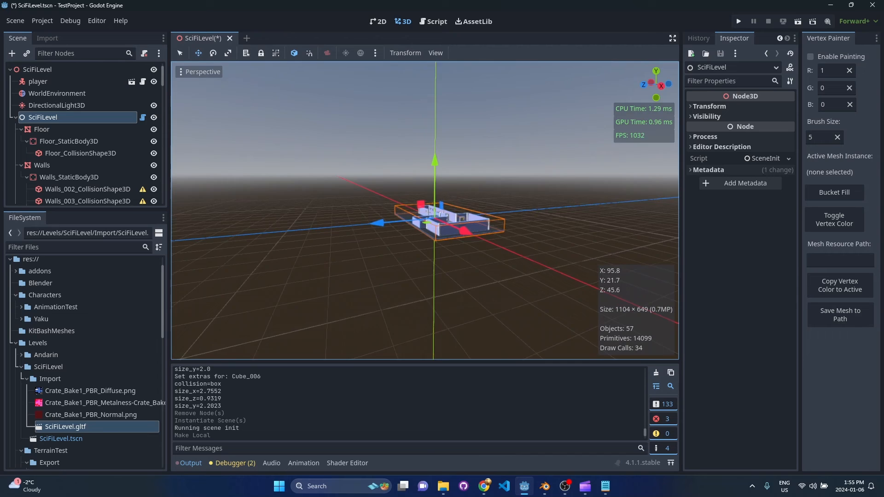
scroll(424, 211, "up", 2)
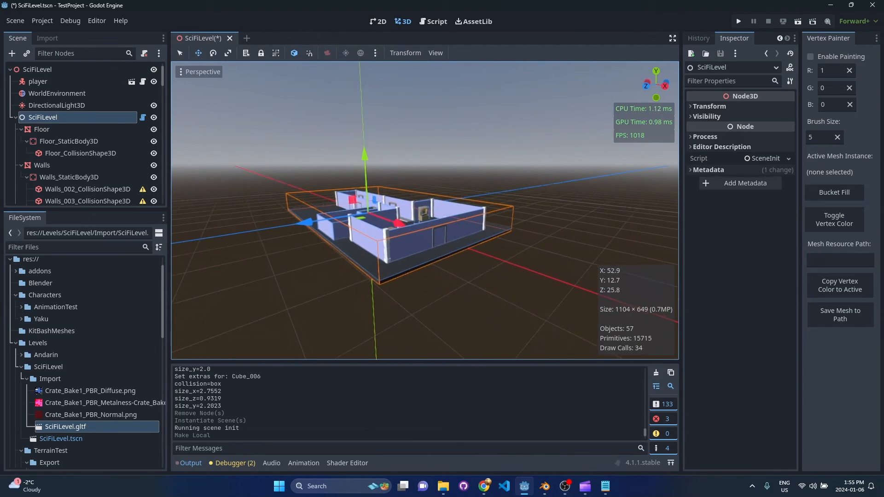
key("w")
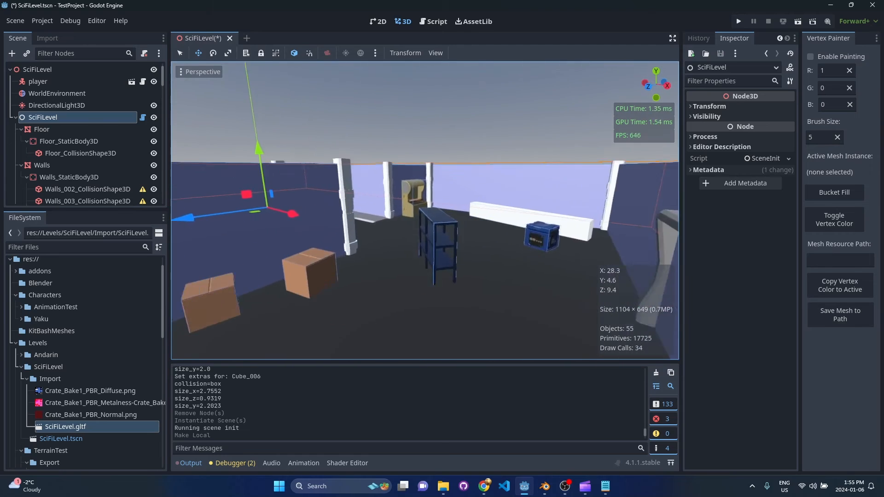
mouse_move(424, 211)
right_mouse_down()
mouse_move(442, 249)
mouse_move(442, 220)
right_mouse_up()
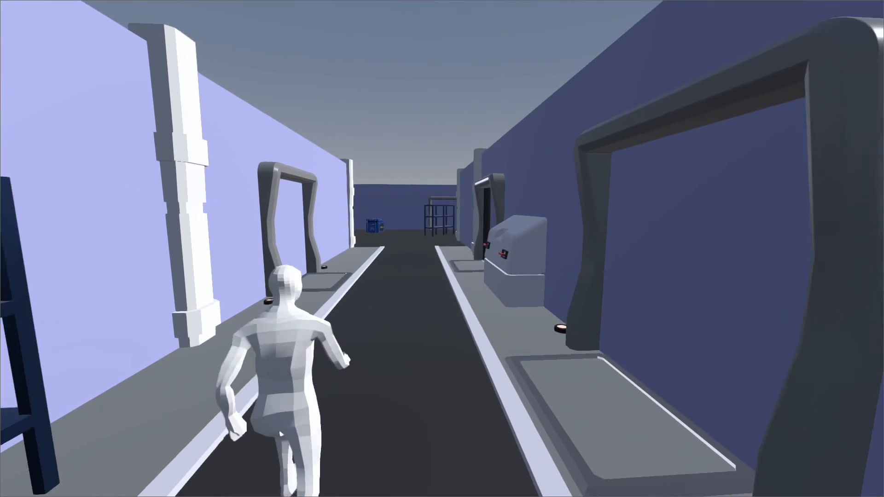
Run the character down the corridor into the room, past the moved shelf to the boxes.
key("w")
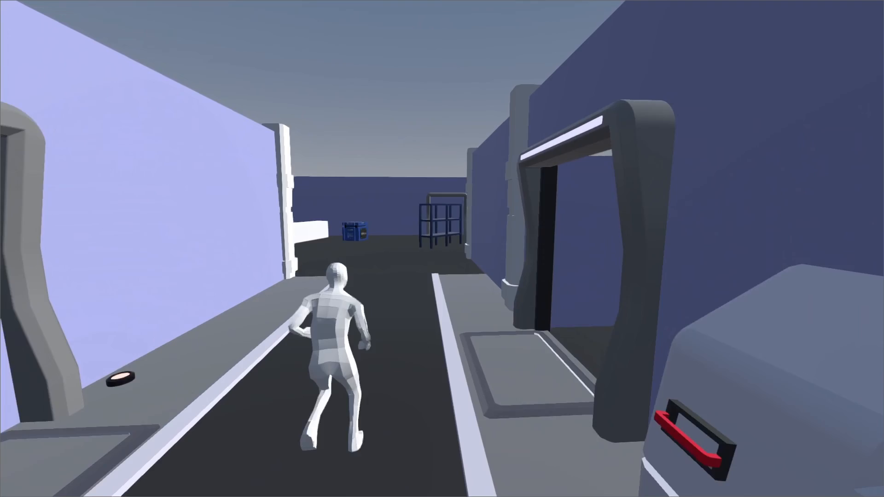
key("w")
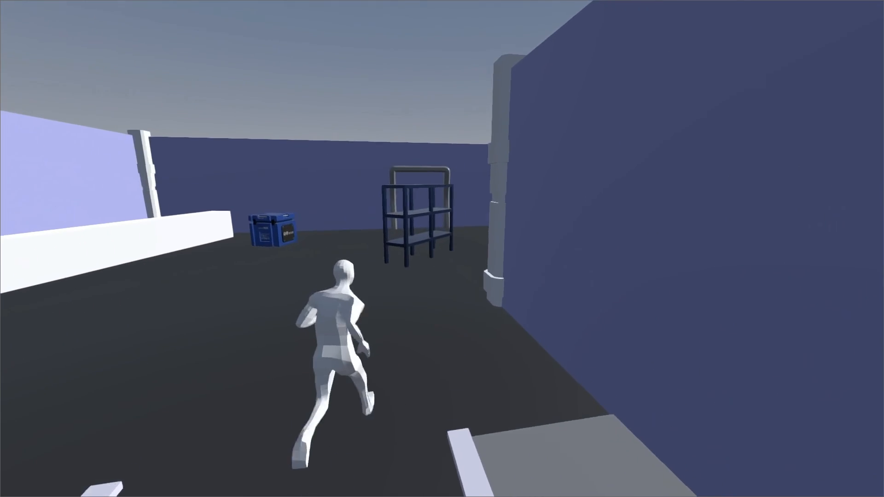
key("w")
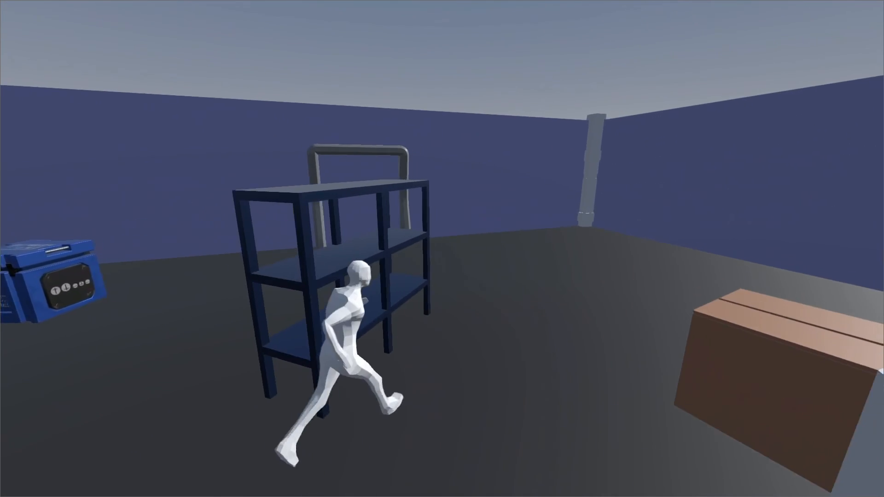
key("w")
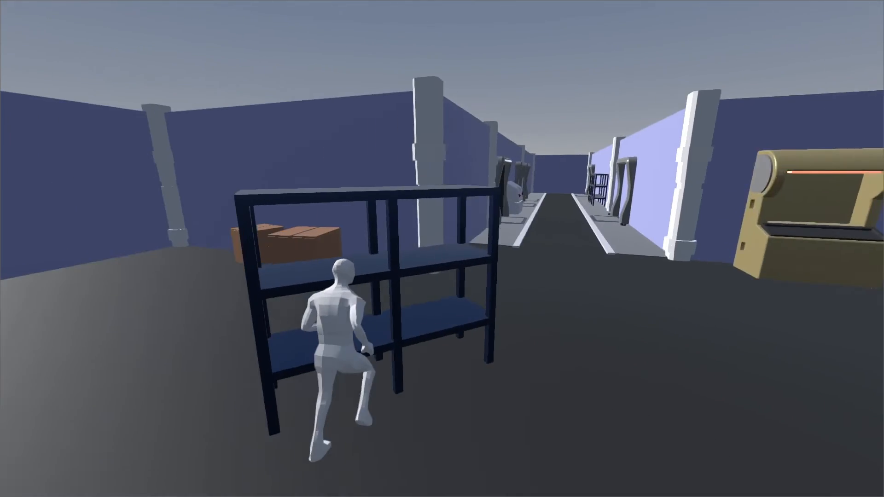
key("w")
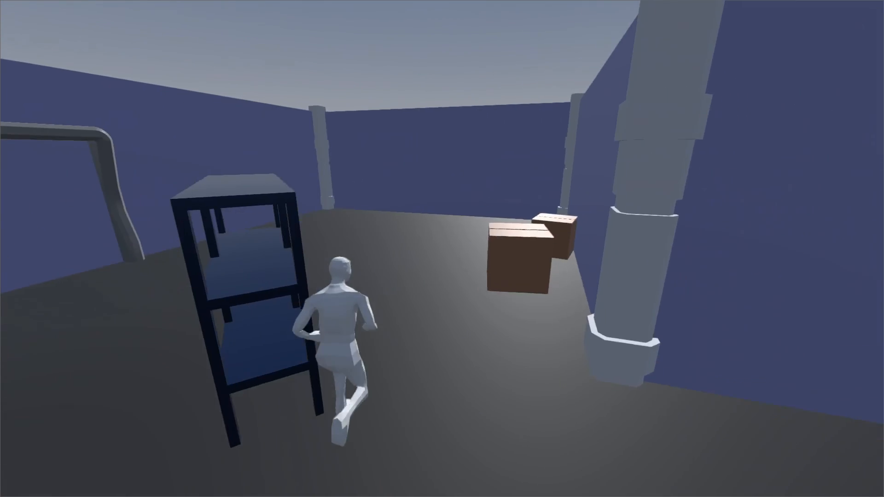